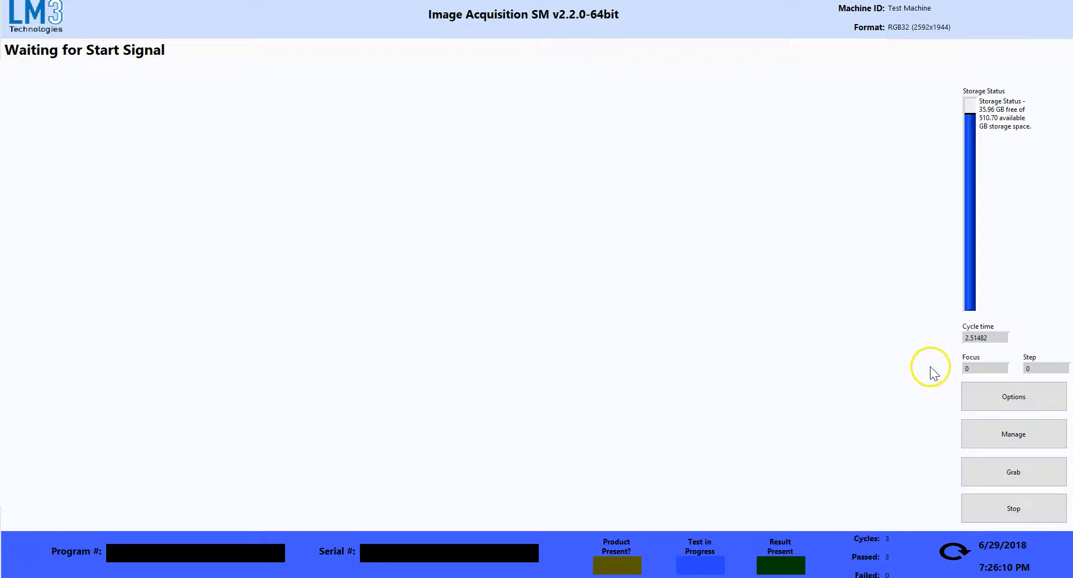
- Open the camera options, confirming the master password prompt with the field left empty
click(974, 397)
click(495, 338)
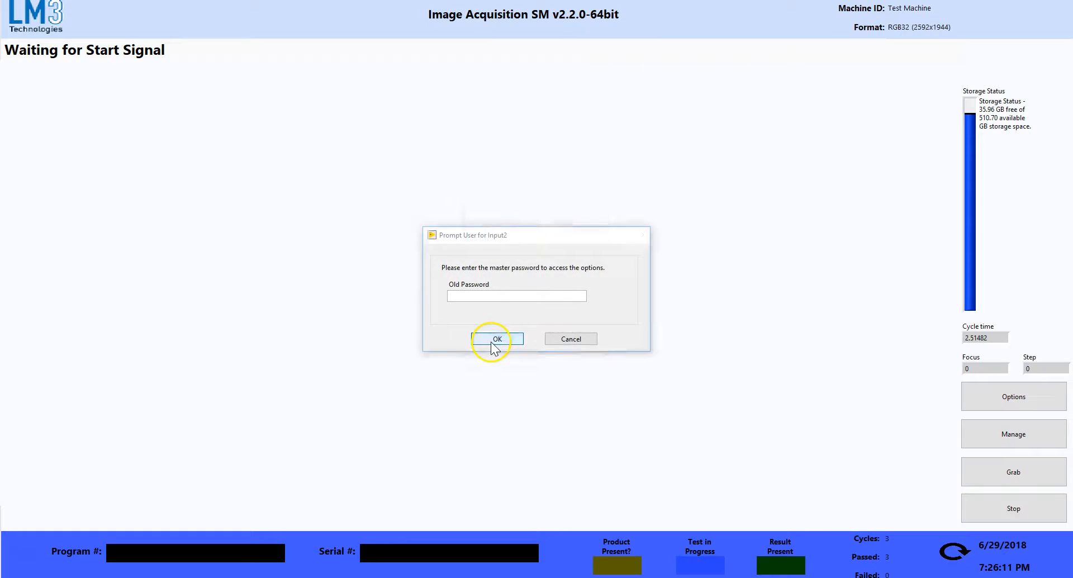
click(540, 269)
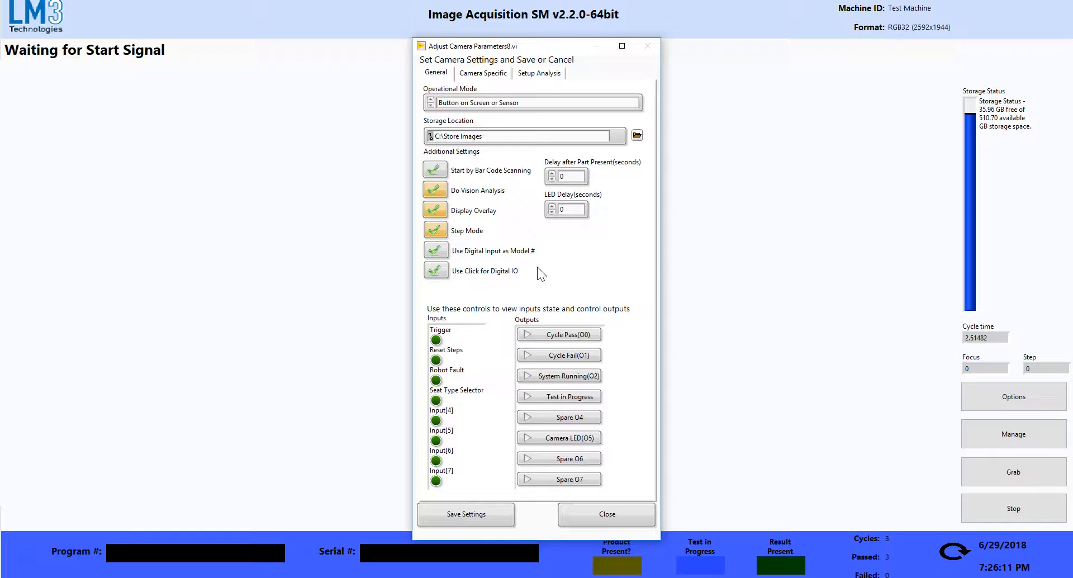
click(440, 190)
- Load the camera-specific settings for window 1 and open its camera viewer
click(484, 77)
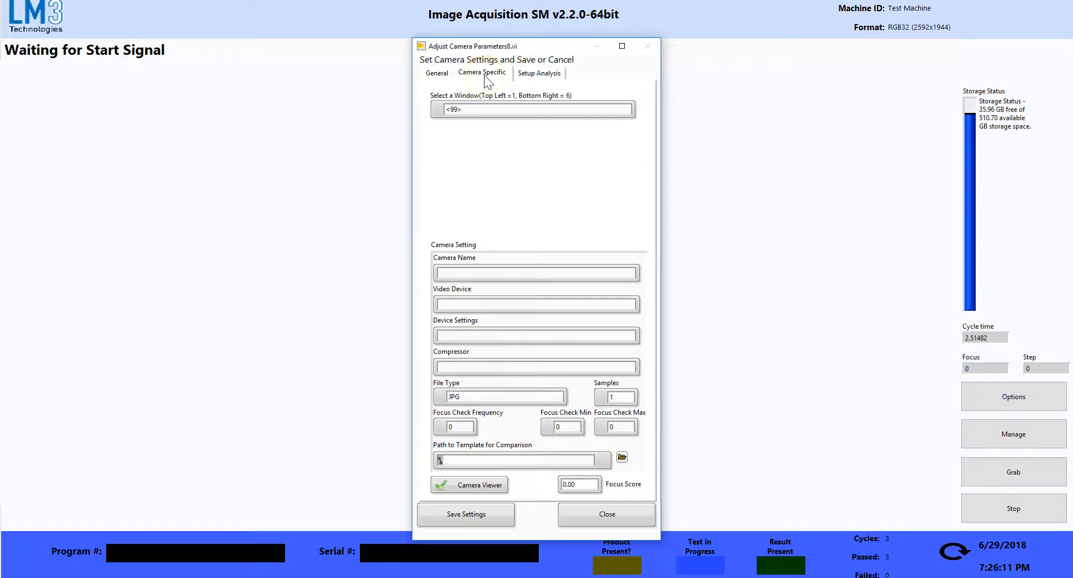
click(486, 109)
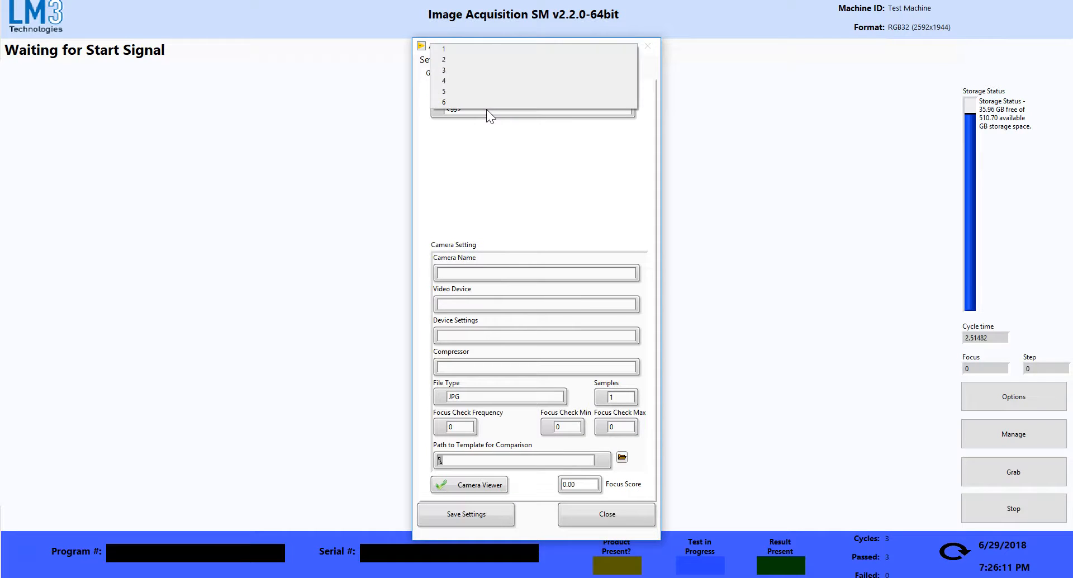
click(480, 52)
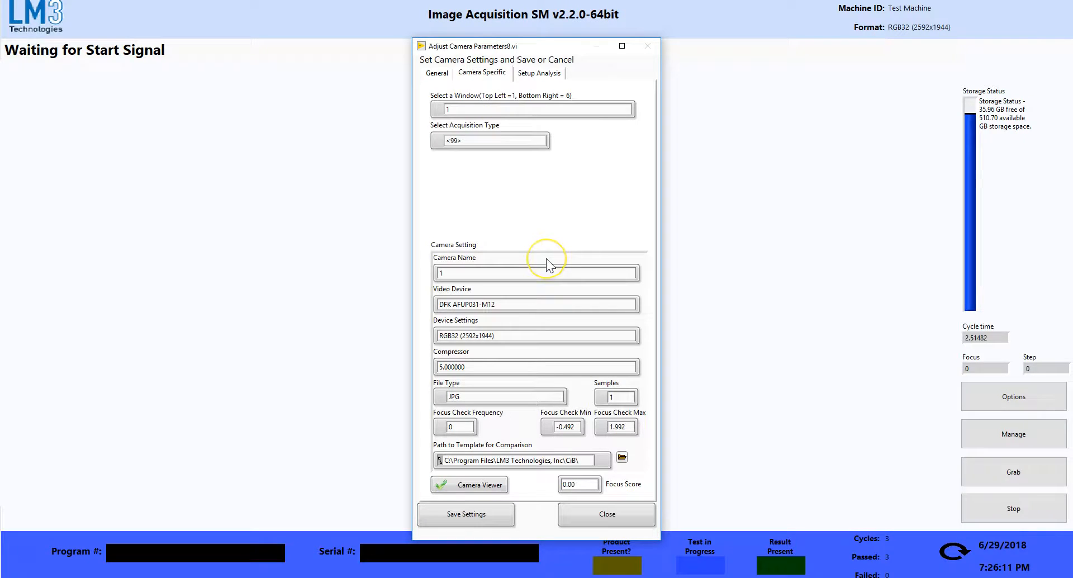
click(462, 484)
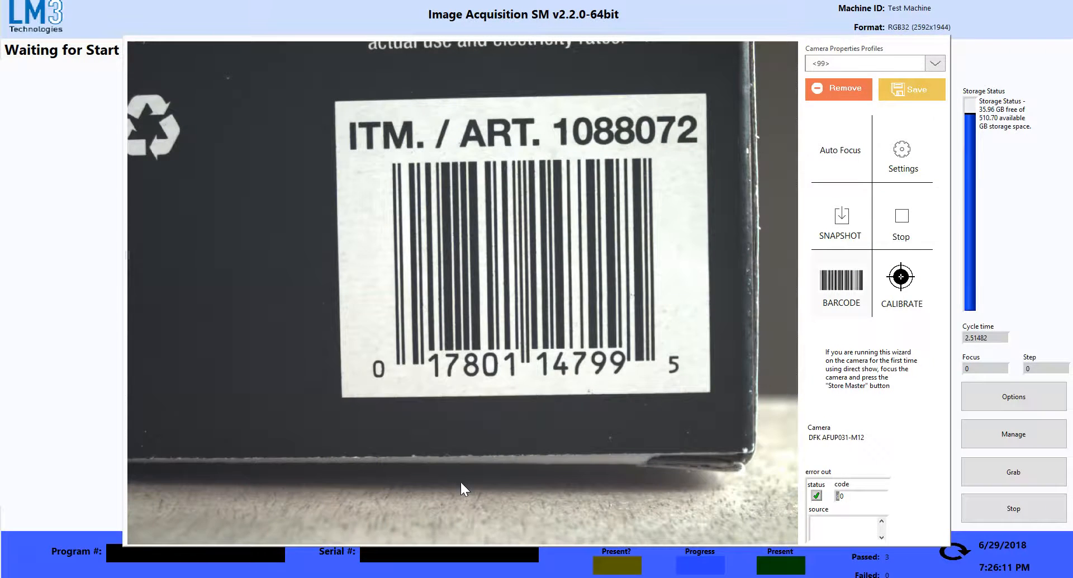
- Preview the camera properties profiles 1-barcode, 1-8, 1-7 and 1-0 one after another on the live barcode image
click(867, 63)
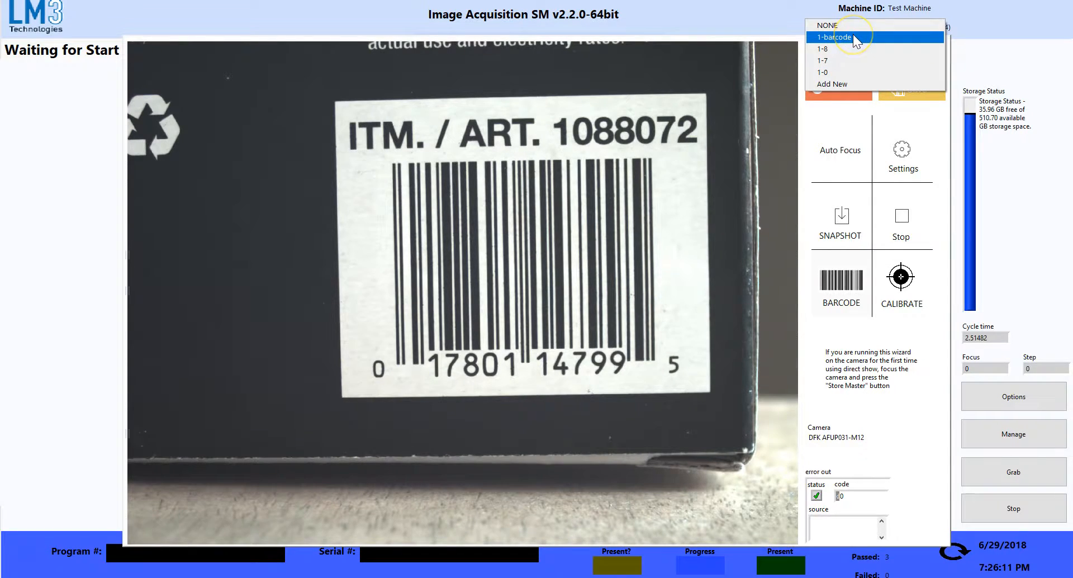
click(853, 36)
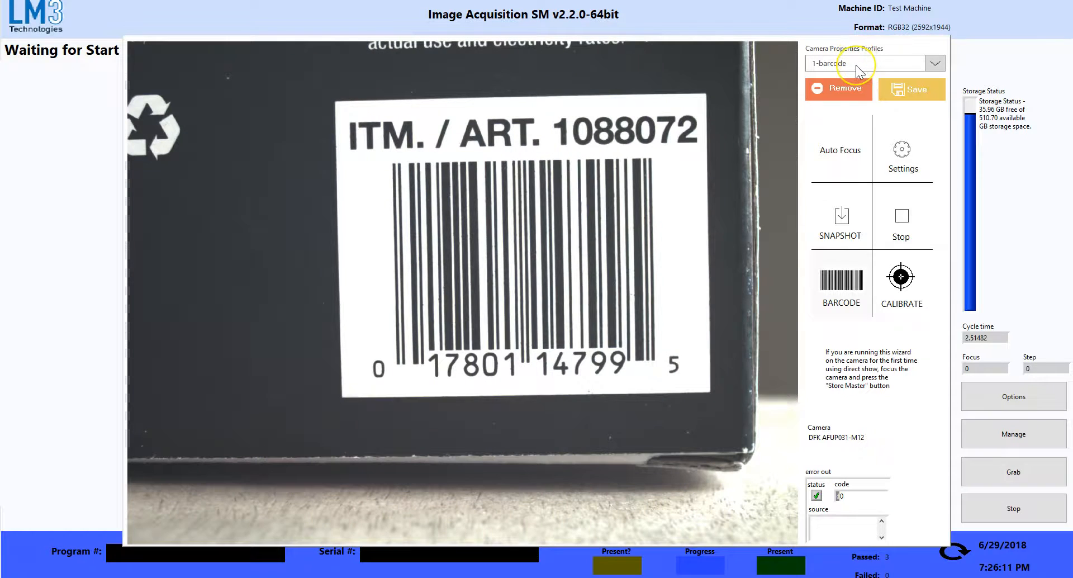
click(857, 65)
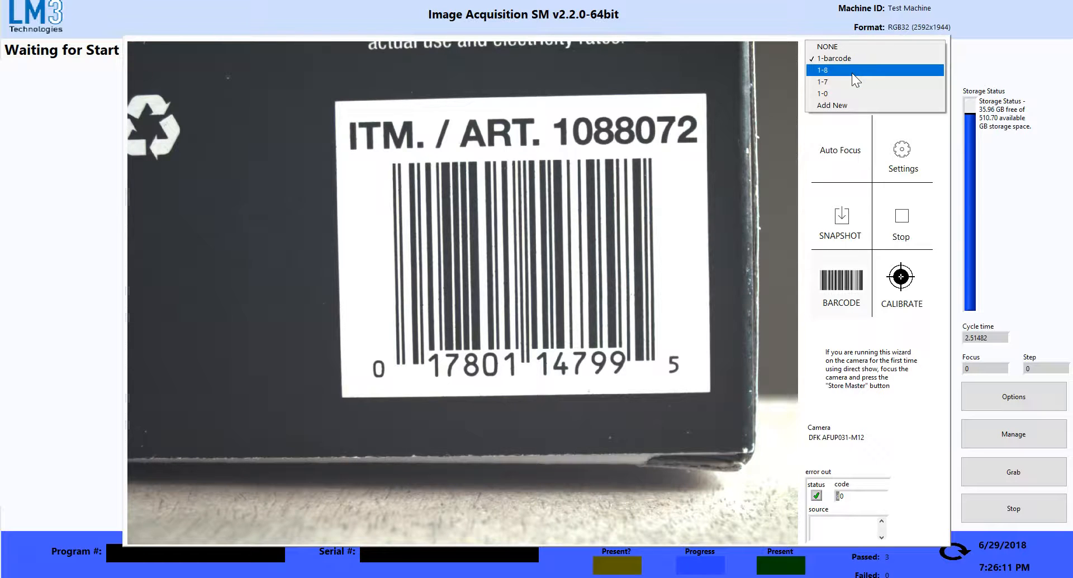
click(852, 73)
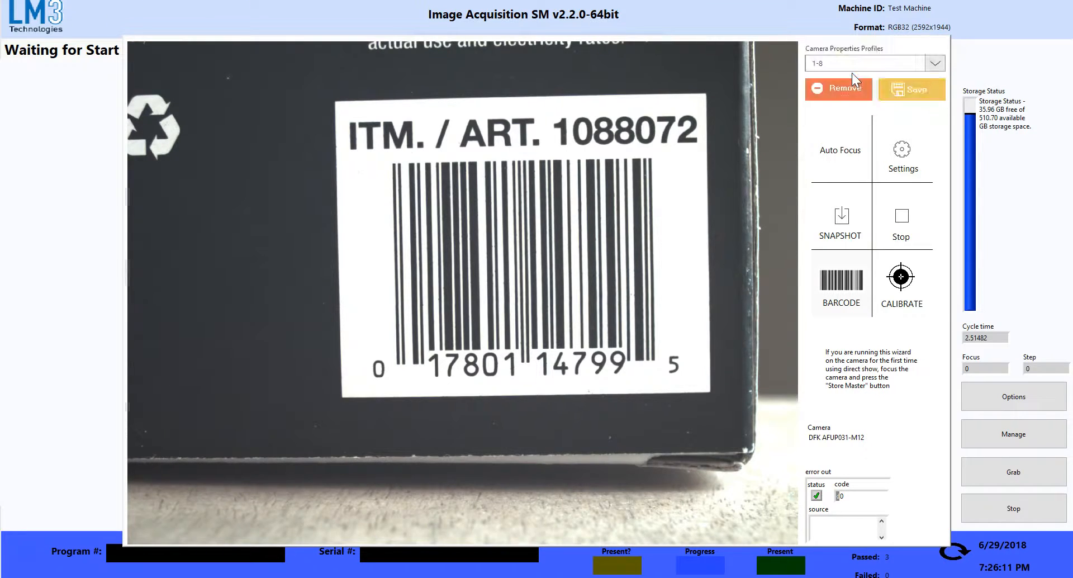
click(852, 63)
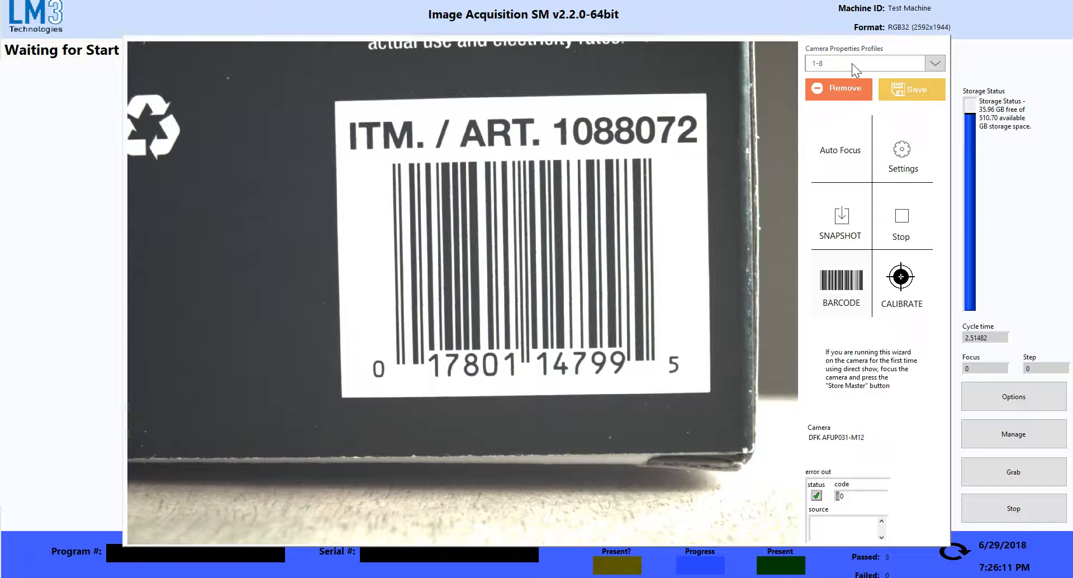
click(852, 63)
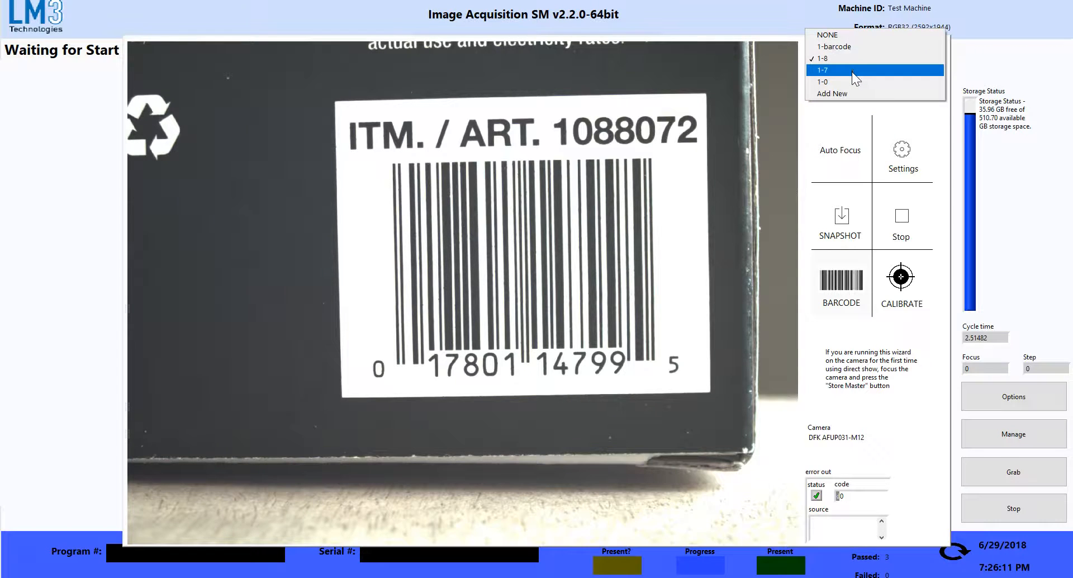
click(852, 72)
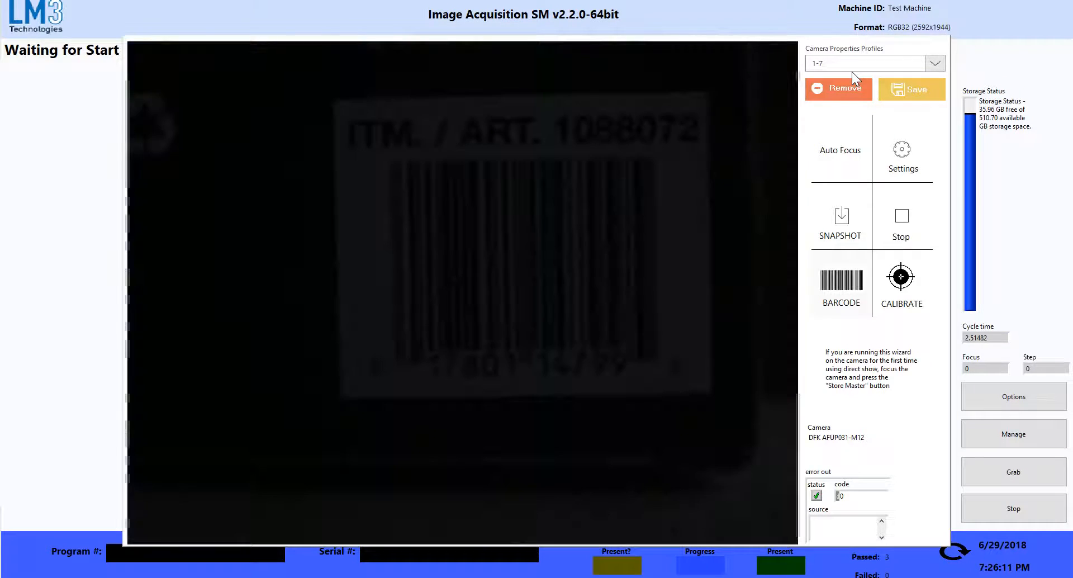
click(847, 65)
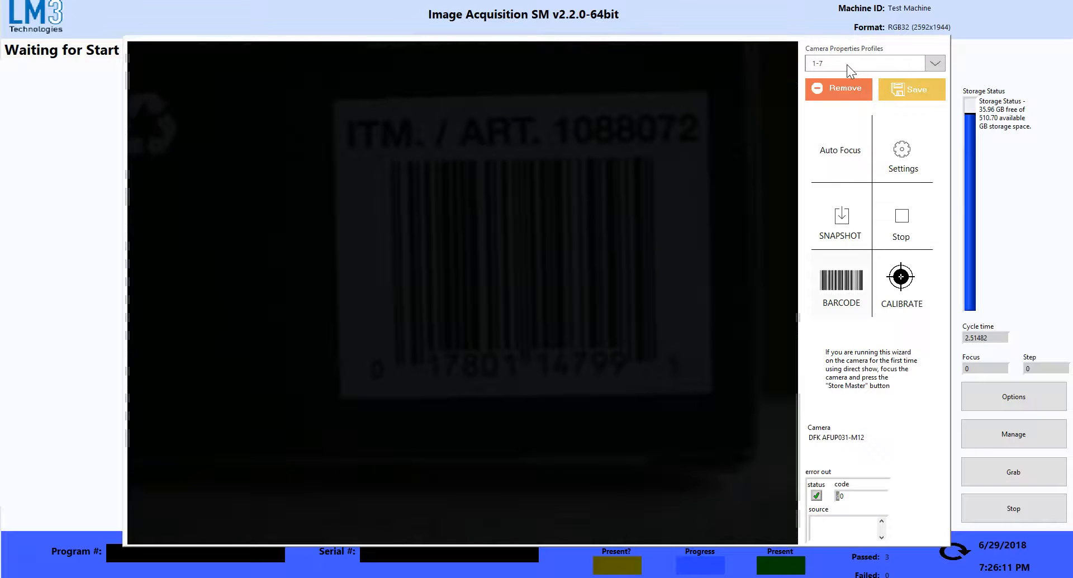
click(847, 65)
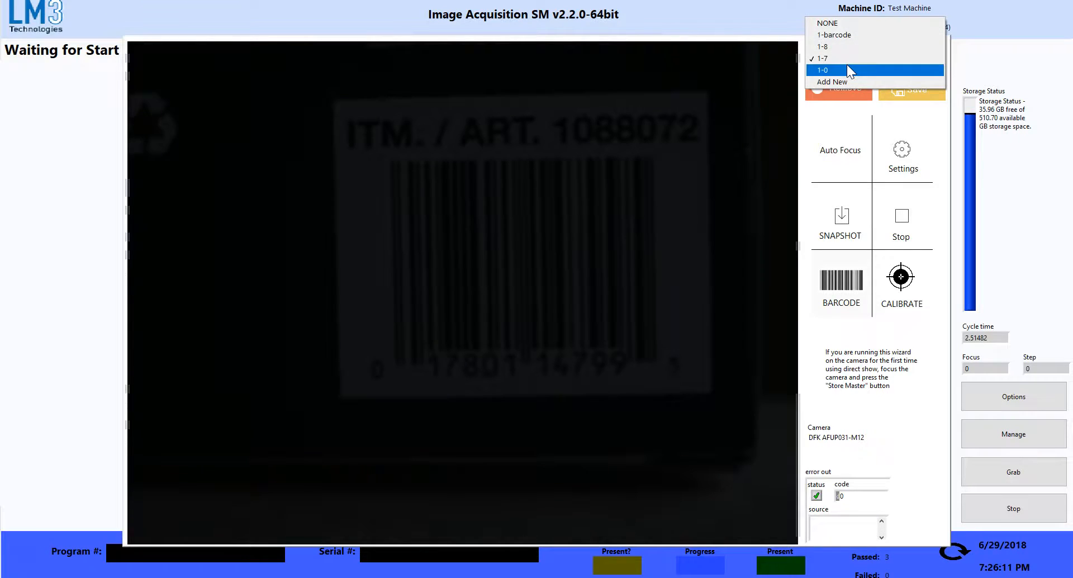
click(846, 70)
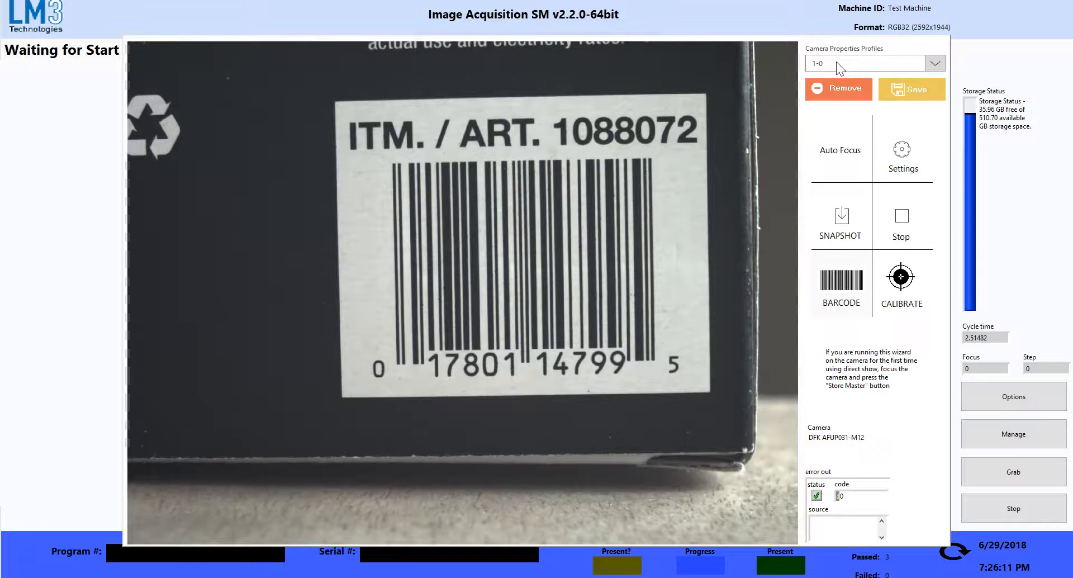
- Set the exposure of camera profile 1-8 to 0.554 sec and save the profile
click(836, 62)
click(833, 36)
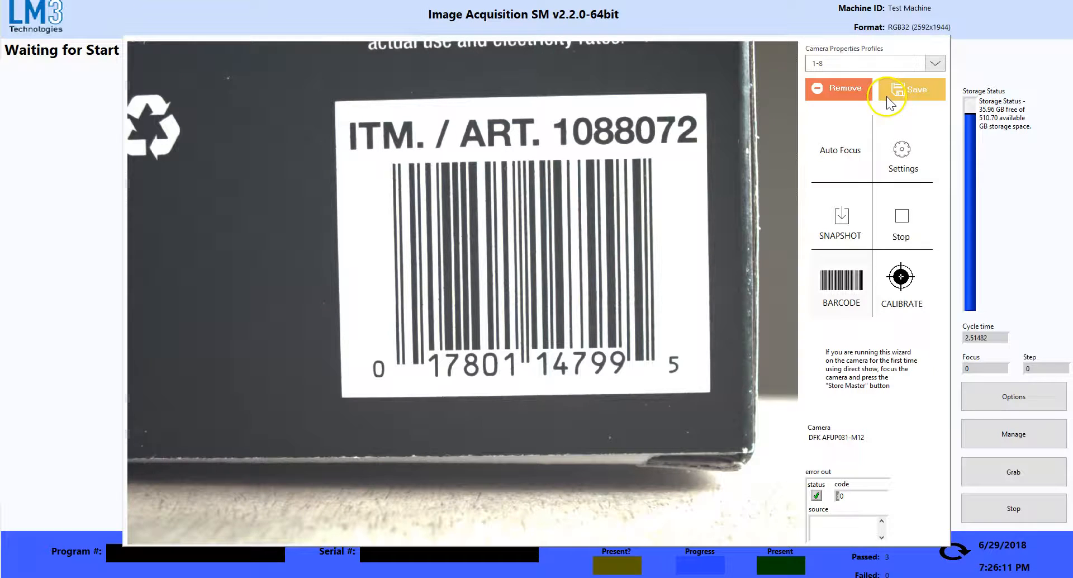
click(908, 167)
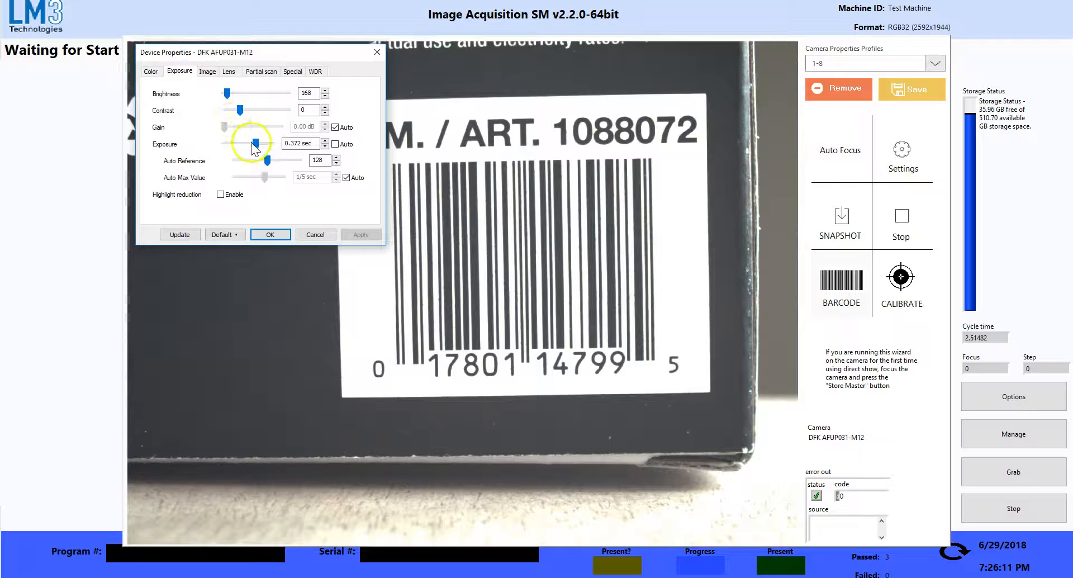
drag(254, 147, 257, 145)
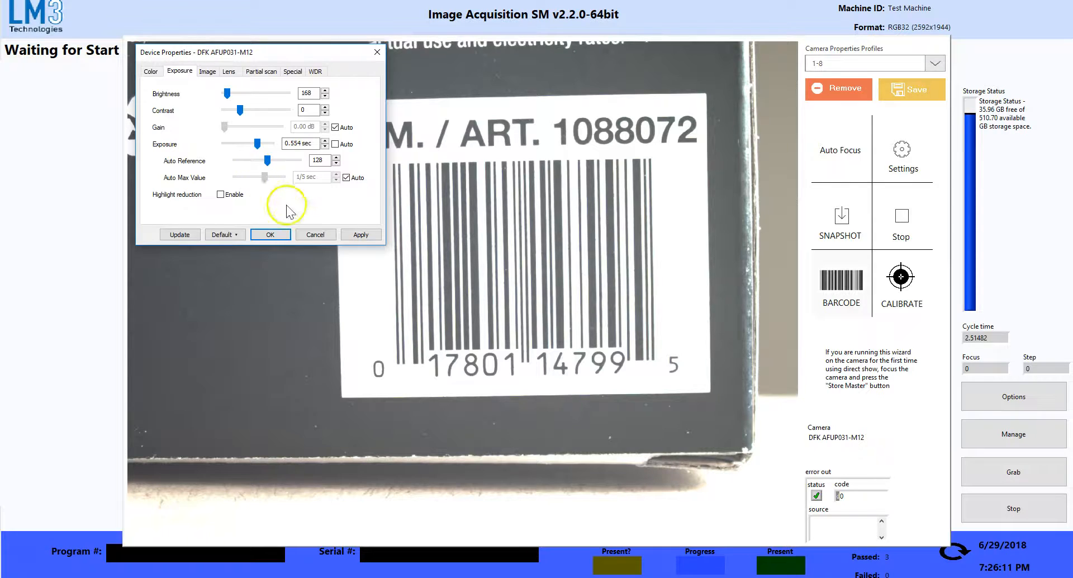
click(270, 234)
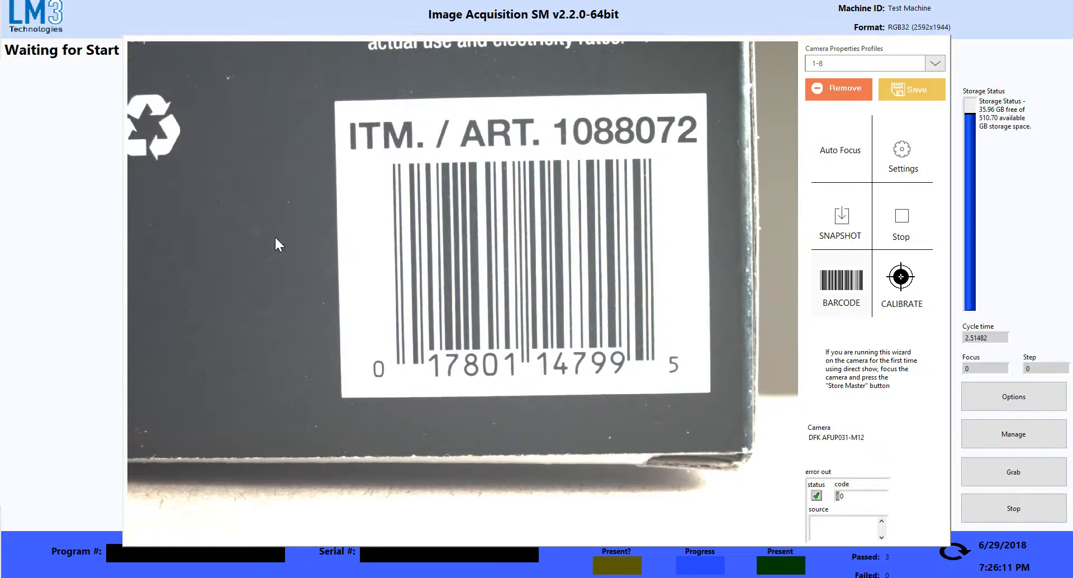
click(911, 89)
click(510, 305)
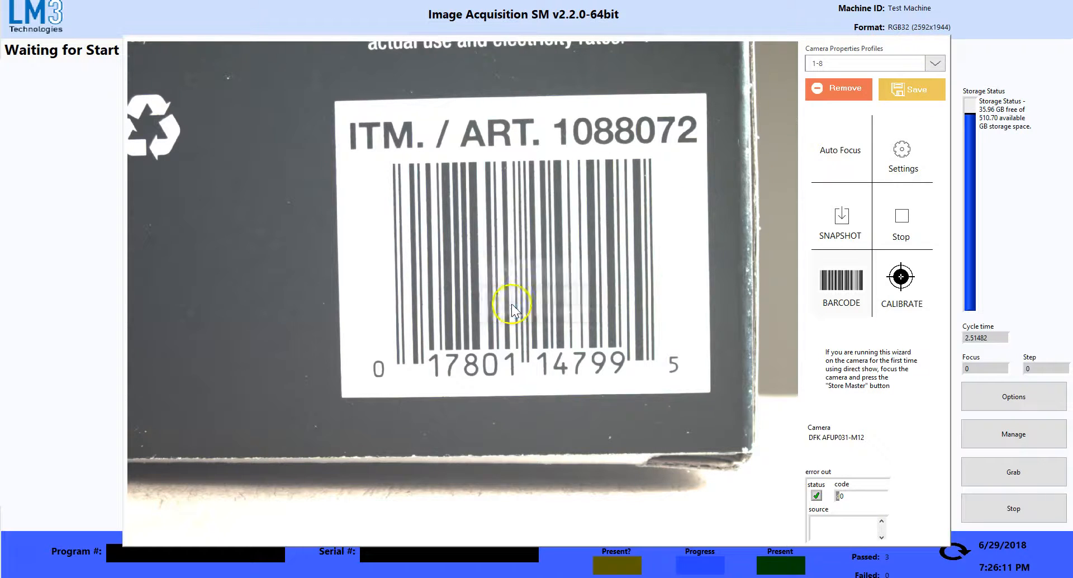
- Add a camera properties profile named "new" and select it as the active profile
click(881, 67)
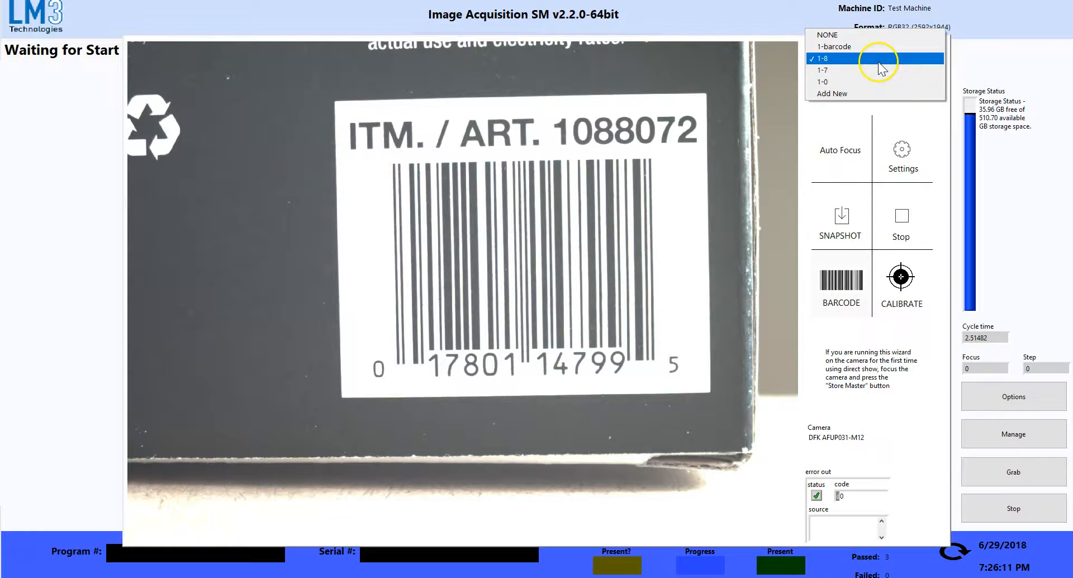
click(882, 89)
click(356, 135)
text(new)
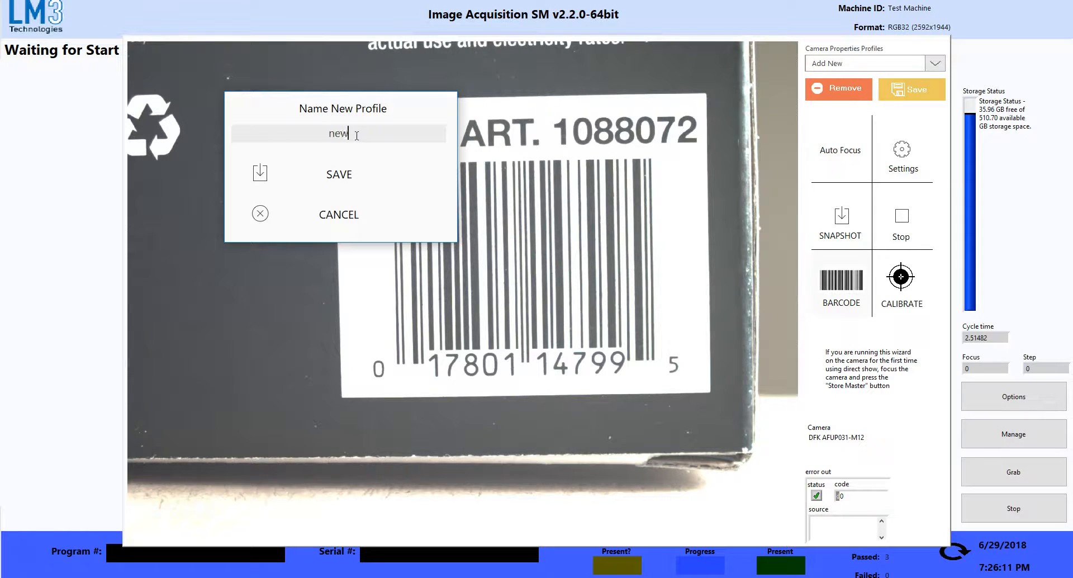
click(345, 174)
click(861, 63)
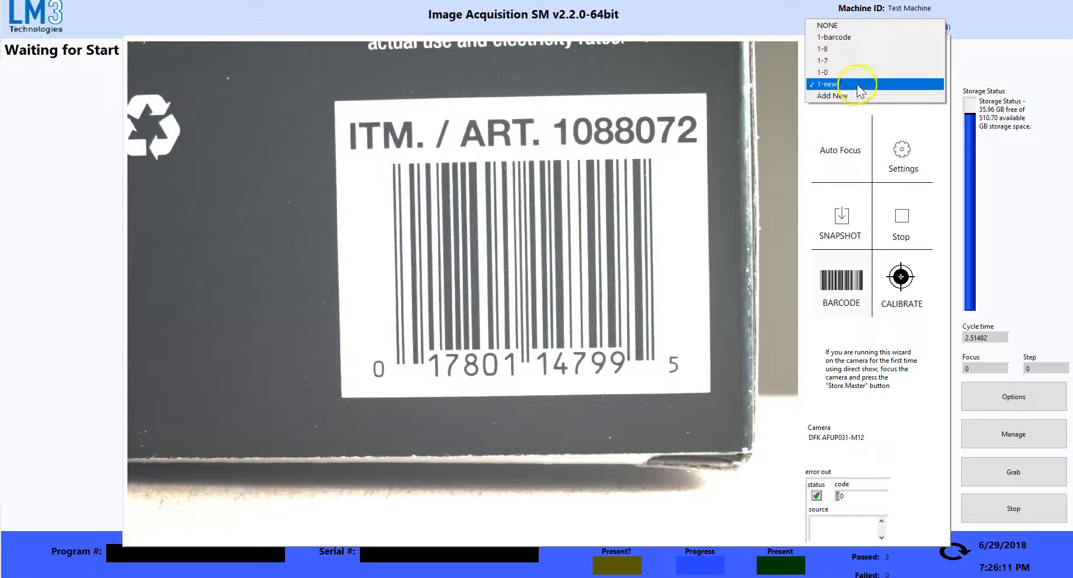
click(860, 86)
- Reset the exposure properties of profile 1-new to their defaults in the device settings
click(903, 166)
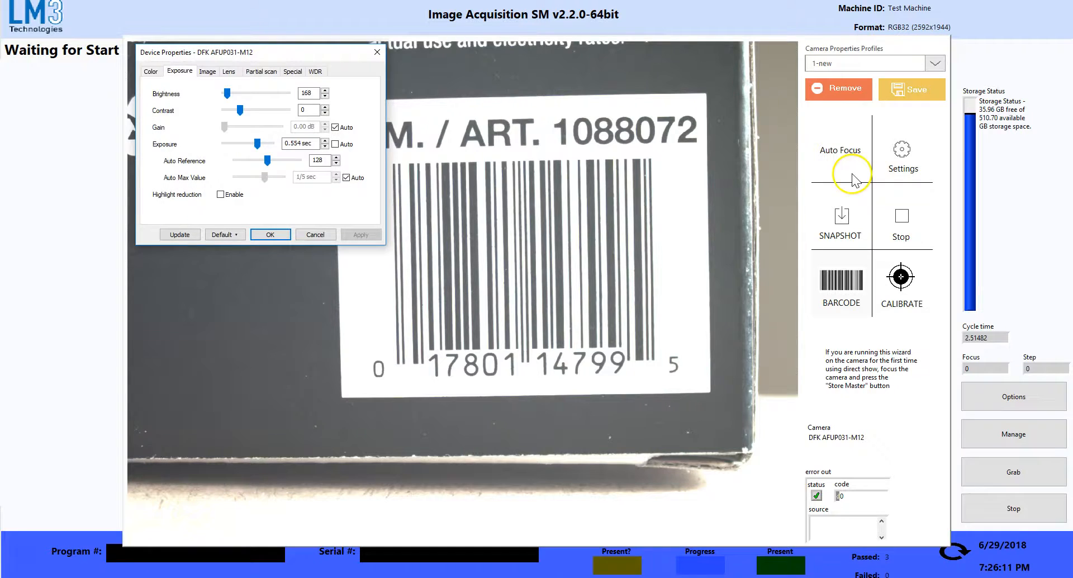
click(228, 234)
click(236, 250)
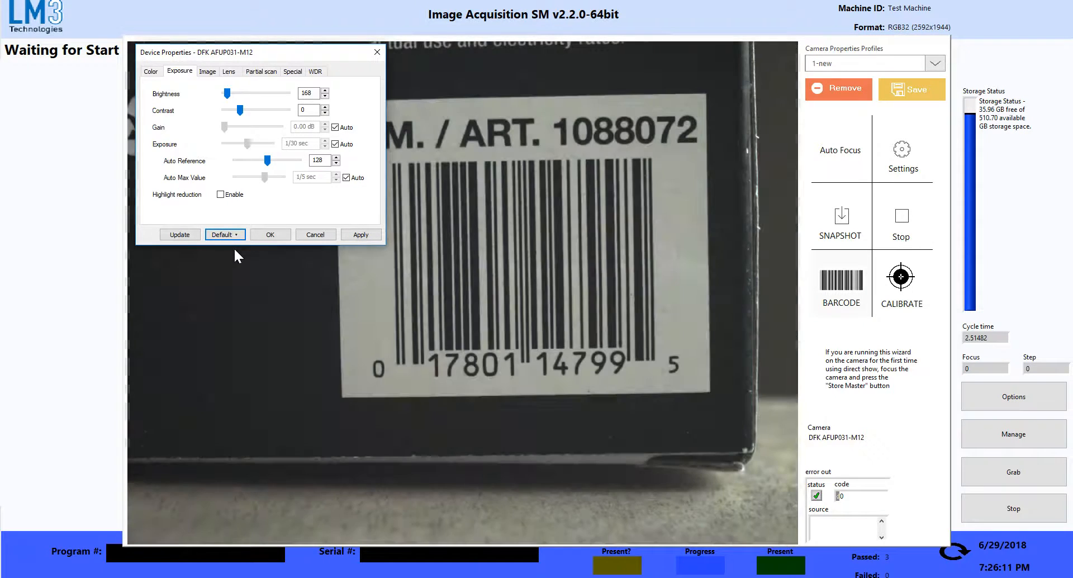
- Set the hue to -104, apply it to the camera and save profile 1-new
click(151, 72)
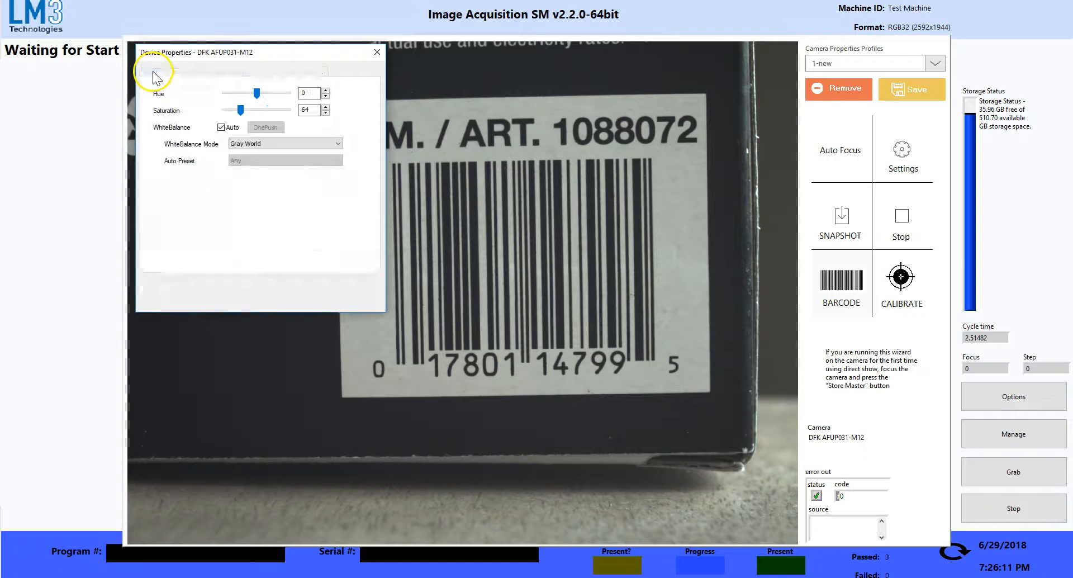
drag(257, 95, 239, 96)
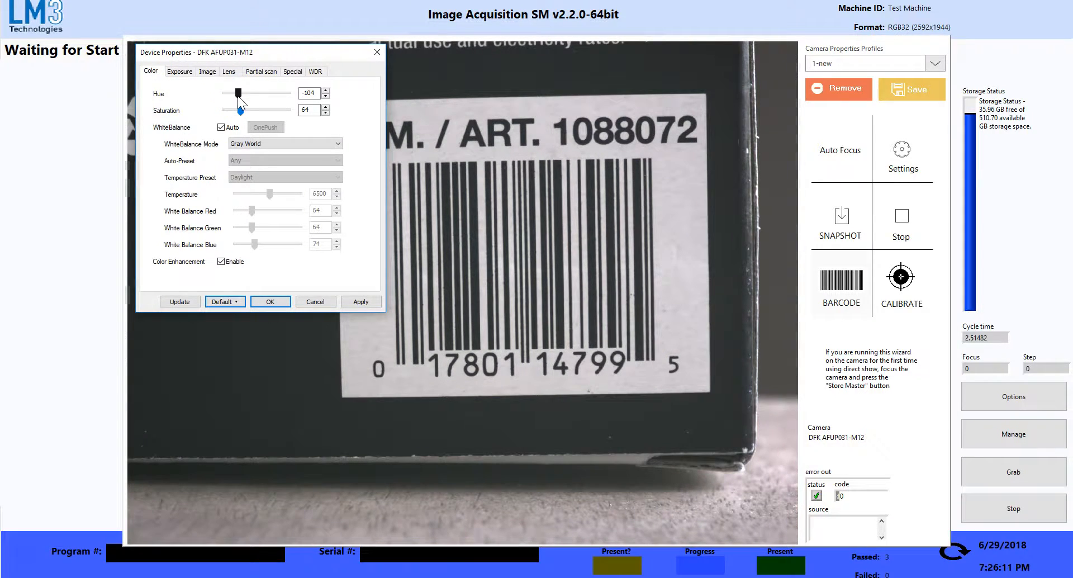
click(349, 303)
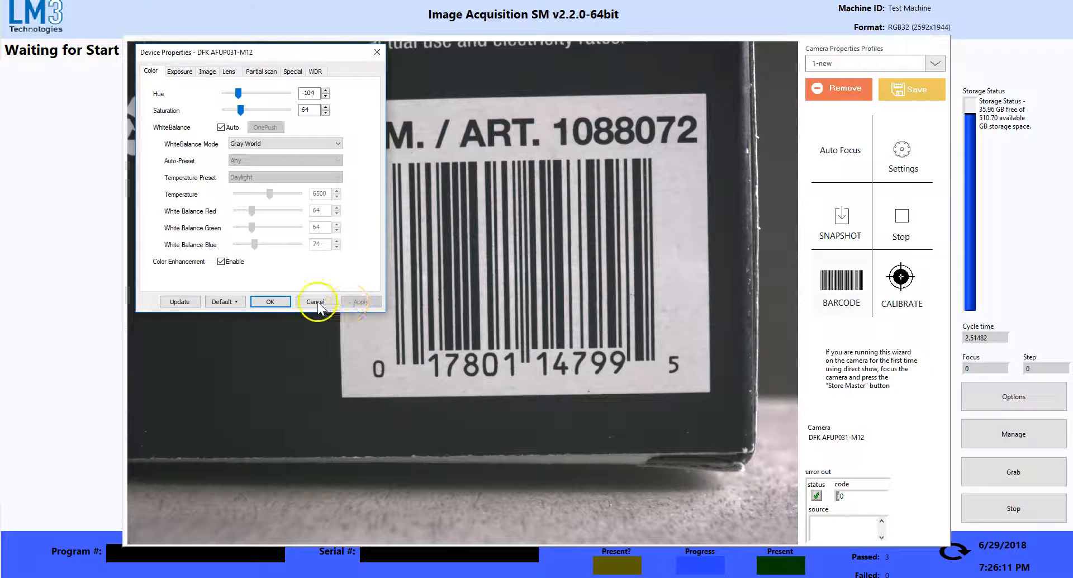
click(270, 302)
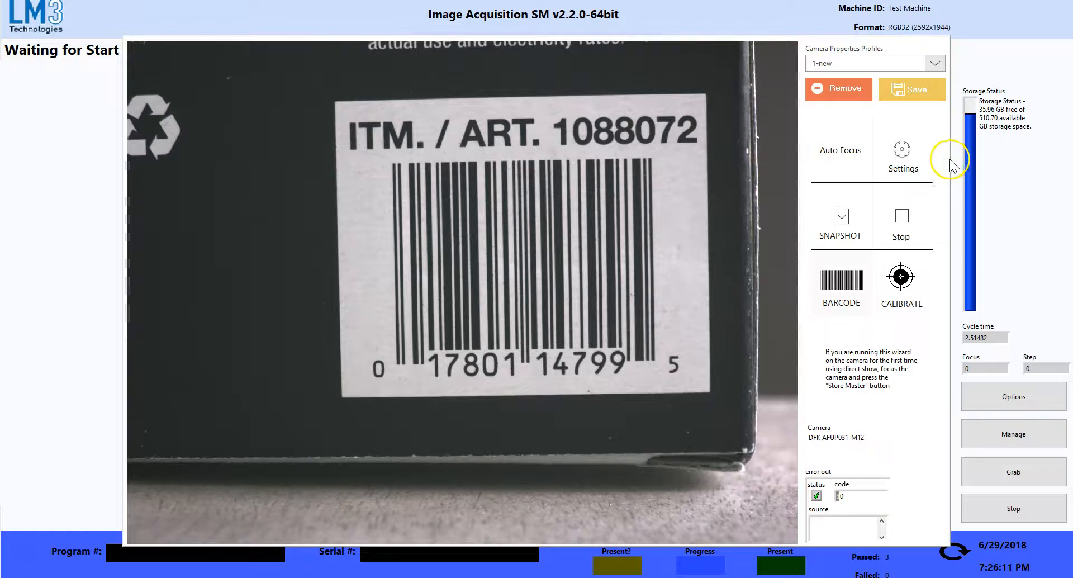
click(910, 88)
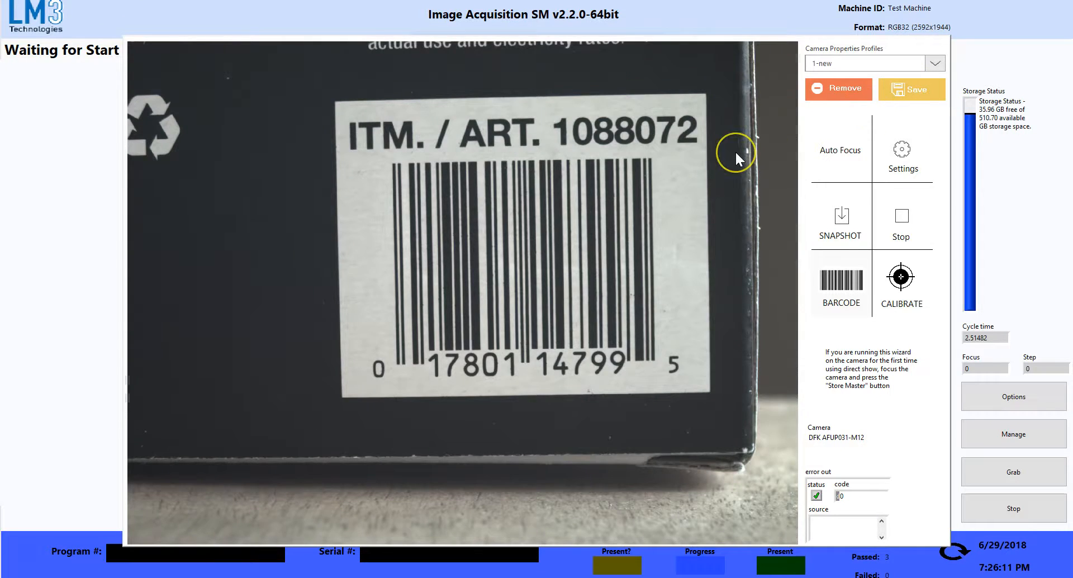
click(843, 95)
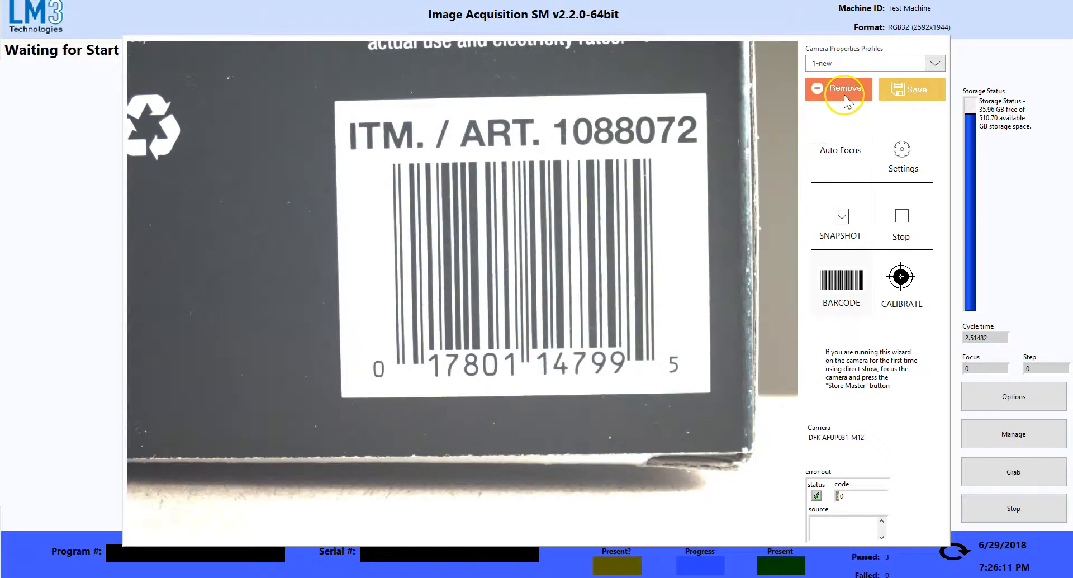
- Compare the live barcode image under the camera profiles 1-8 and 1-7
click(866, 63)
click(863, 49)
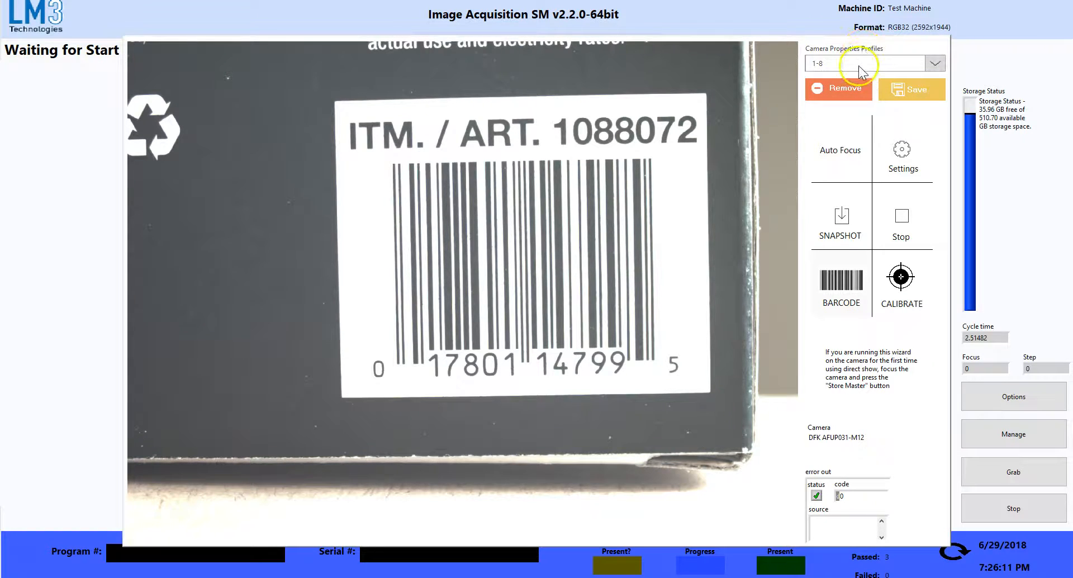
click(858, 66)
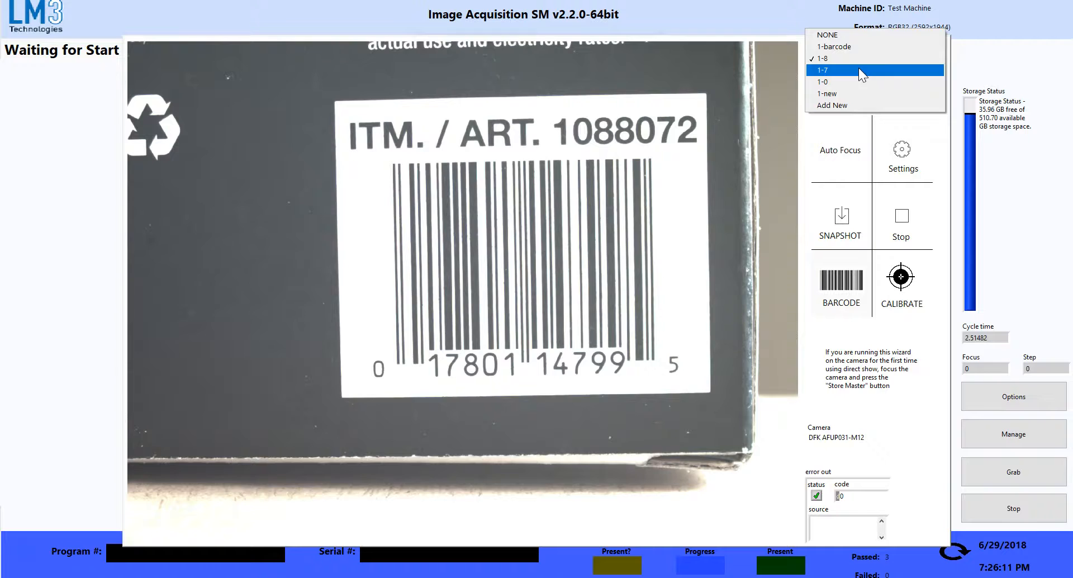
click(859, 68)
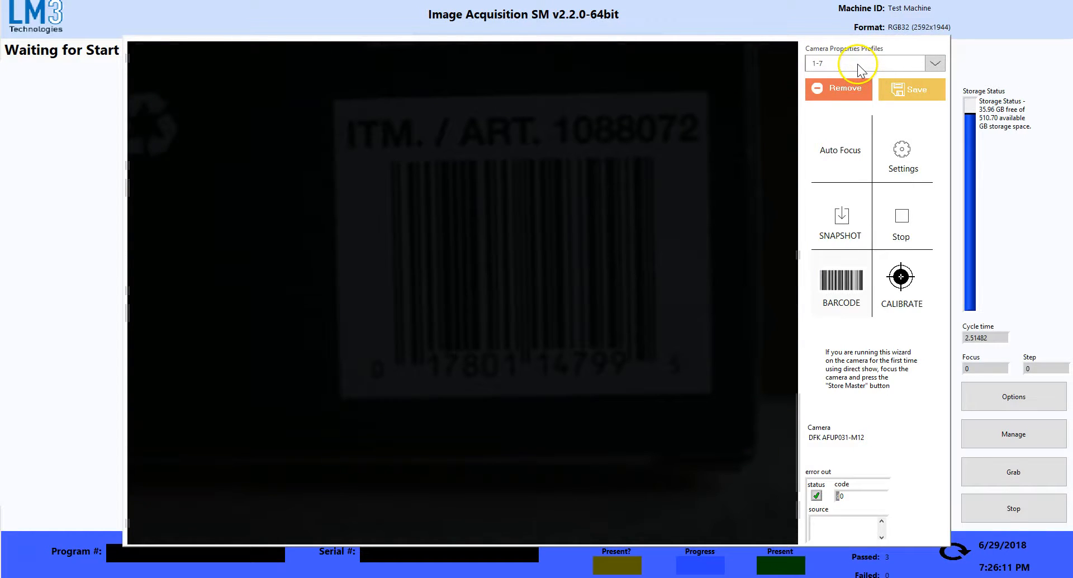
- Compare the live barcode image under the camera profiles 1-8 and 1-0, and stop the live camera view
click(858, 64)
click(851, 49)
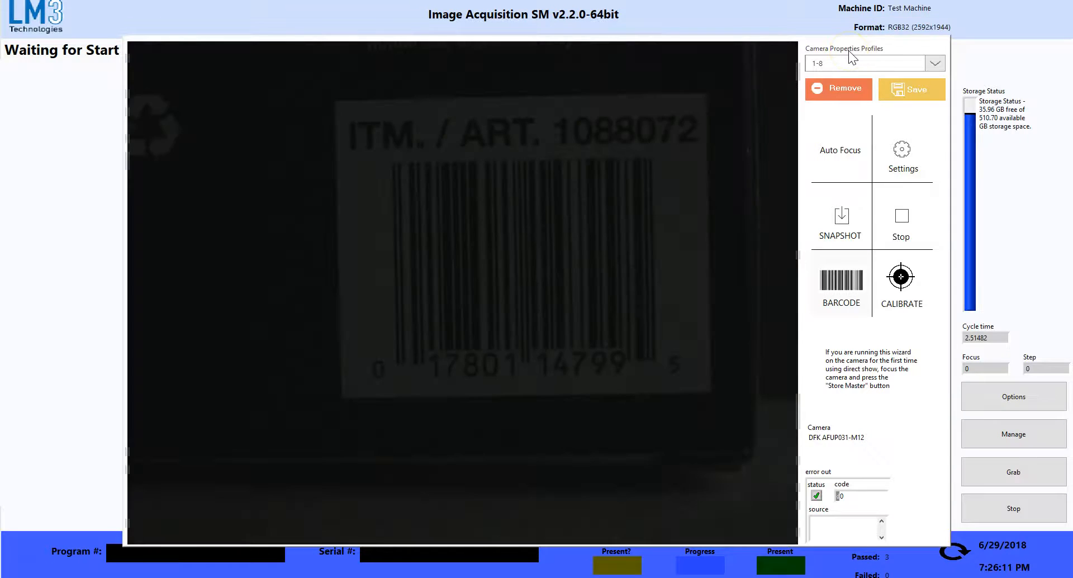
click(850, 61)
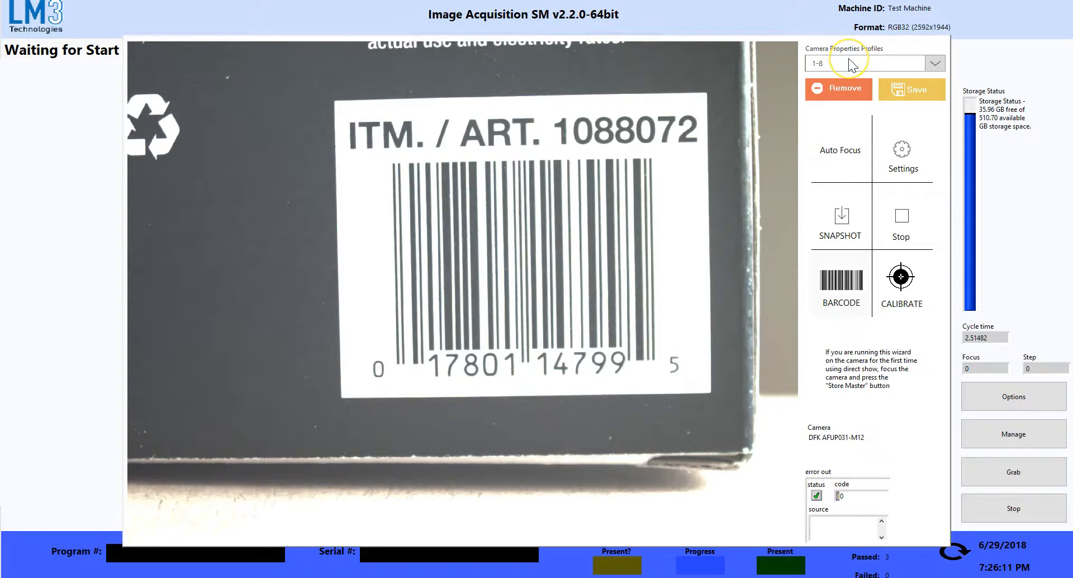
click(850, 78)
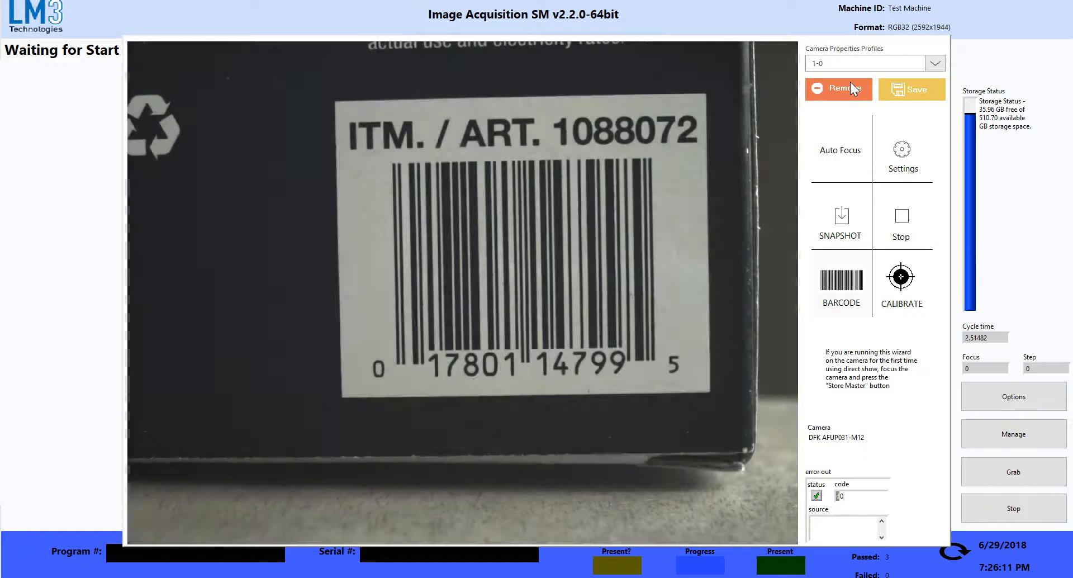
click(904, 232)
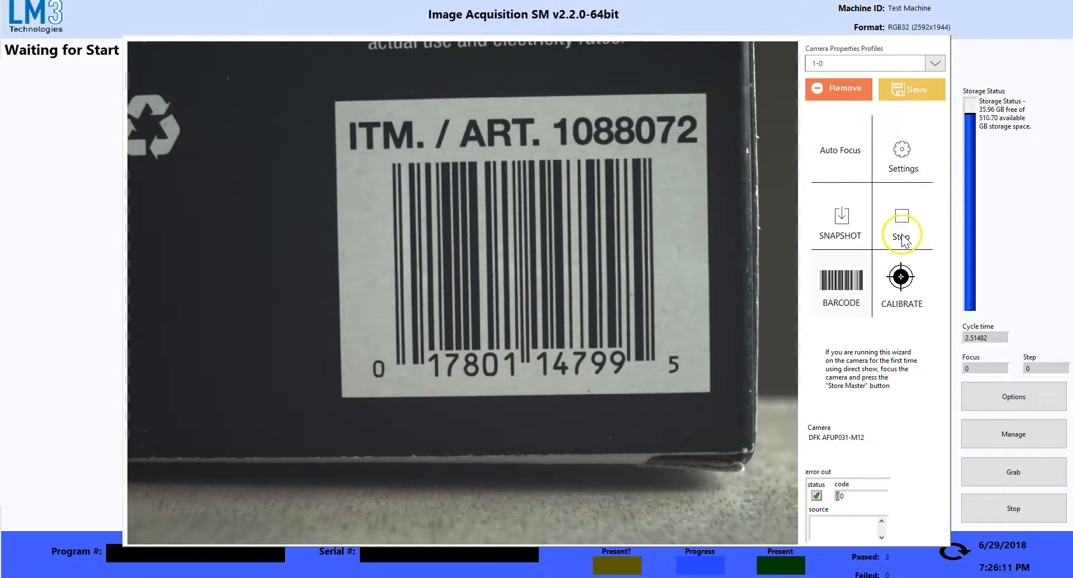
click(907, 237)
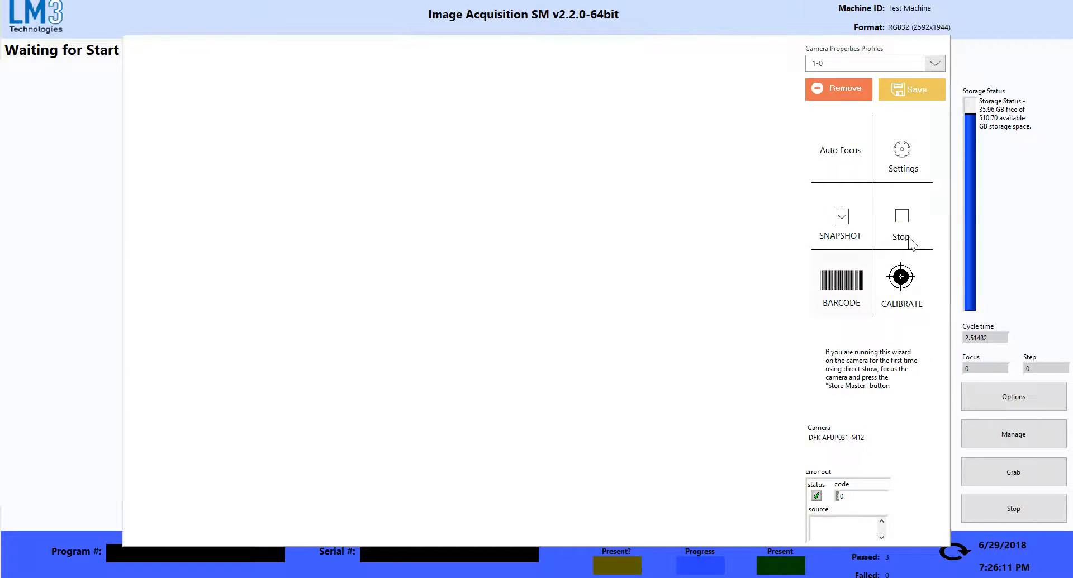
- Open the model lookup table in the analysis setup and capture its whole window with Snipping Tool for reference
click(534, 73)
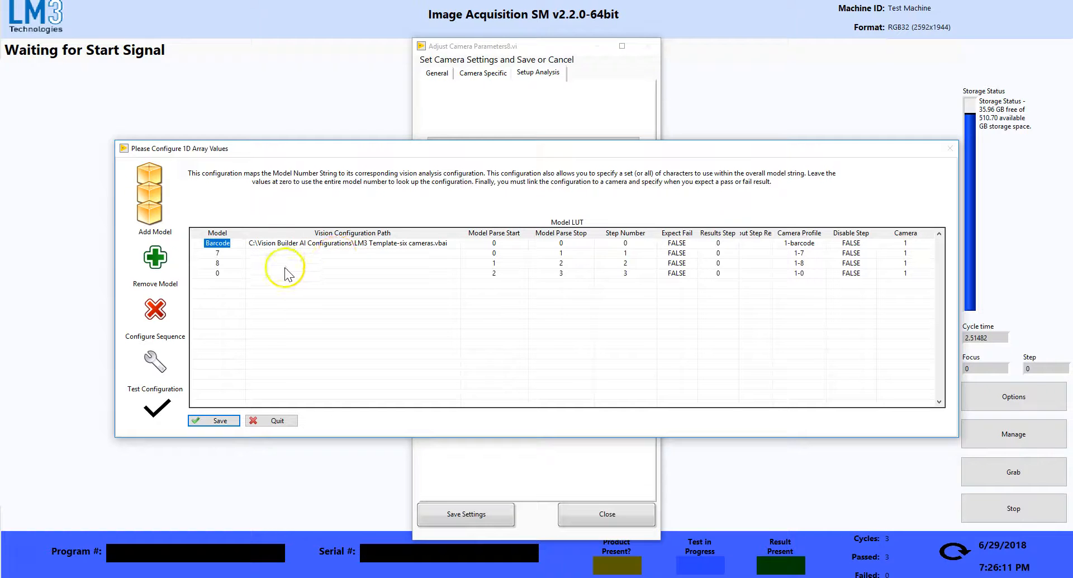
click(223, 250)
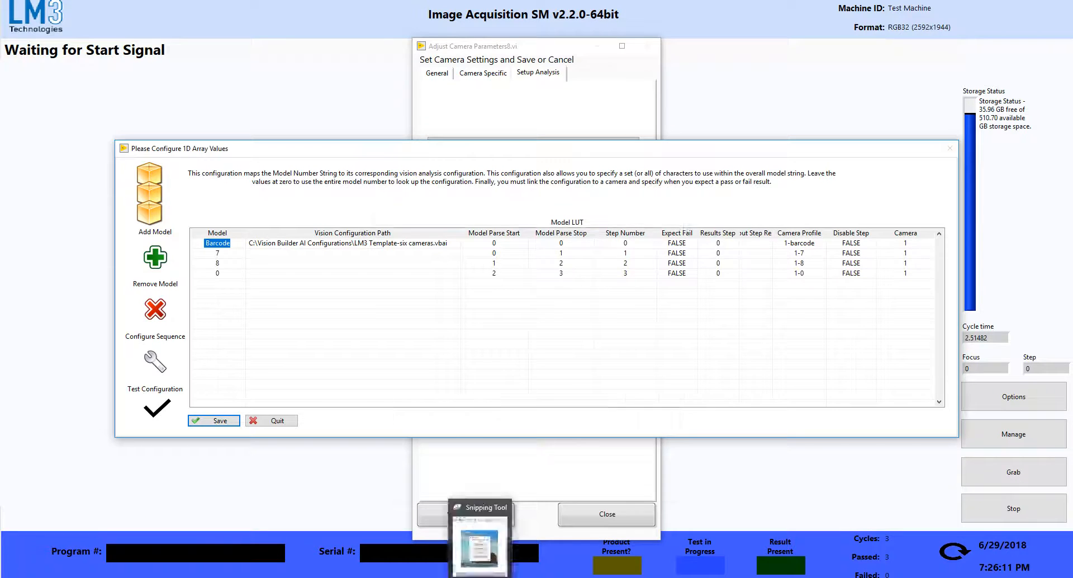
click(480, 576)
click(386, 116)
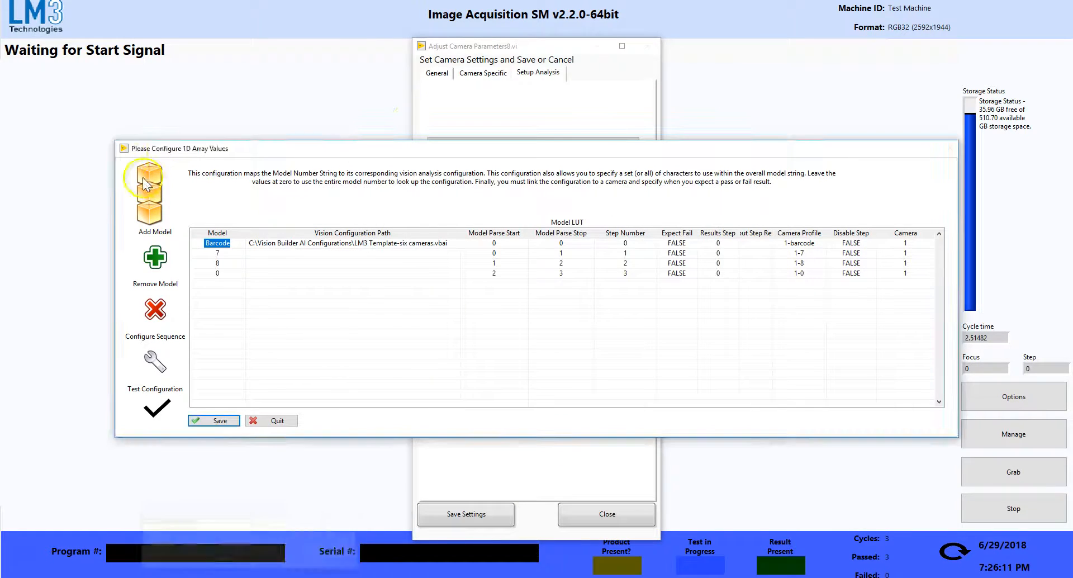
drag(116, 143, 965, 434)
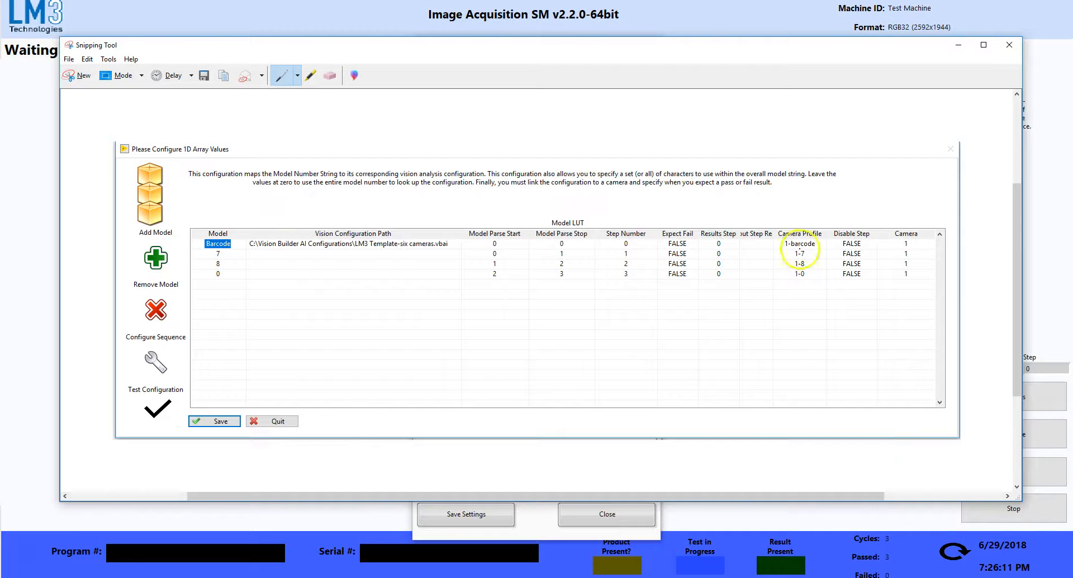
click(960, 46)
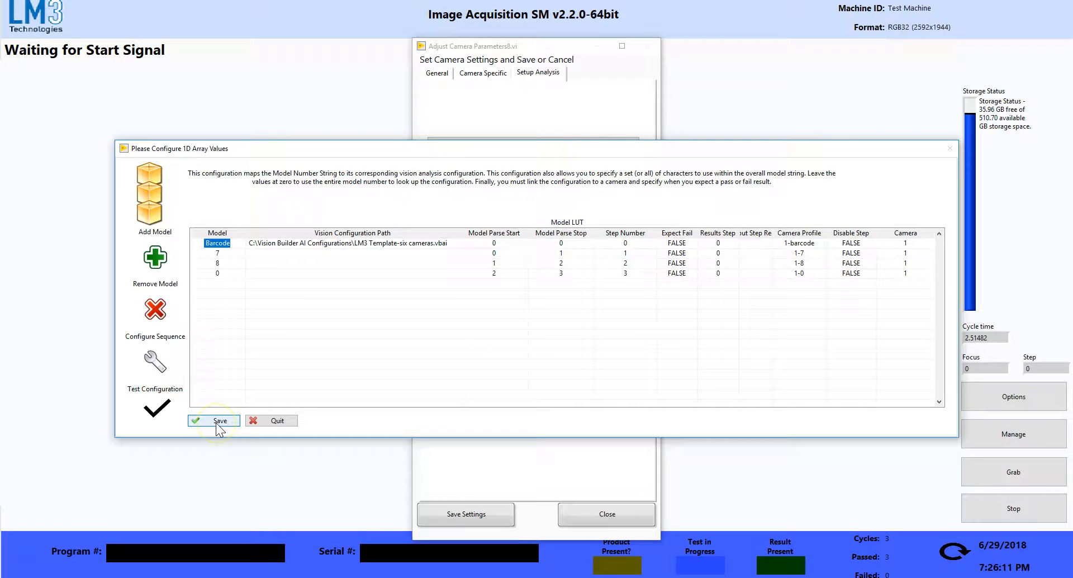
- Quit the model configuration without saving and close the camera settings and configuration set windows
click(270, 421)
click(618, 515)
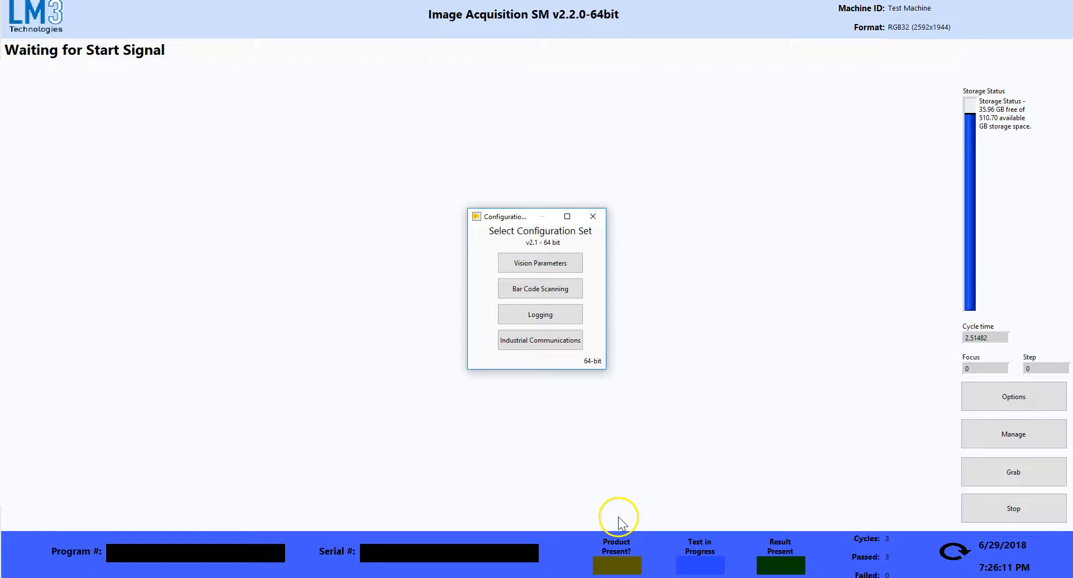
click(596, 218)
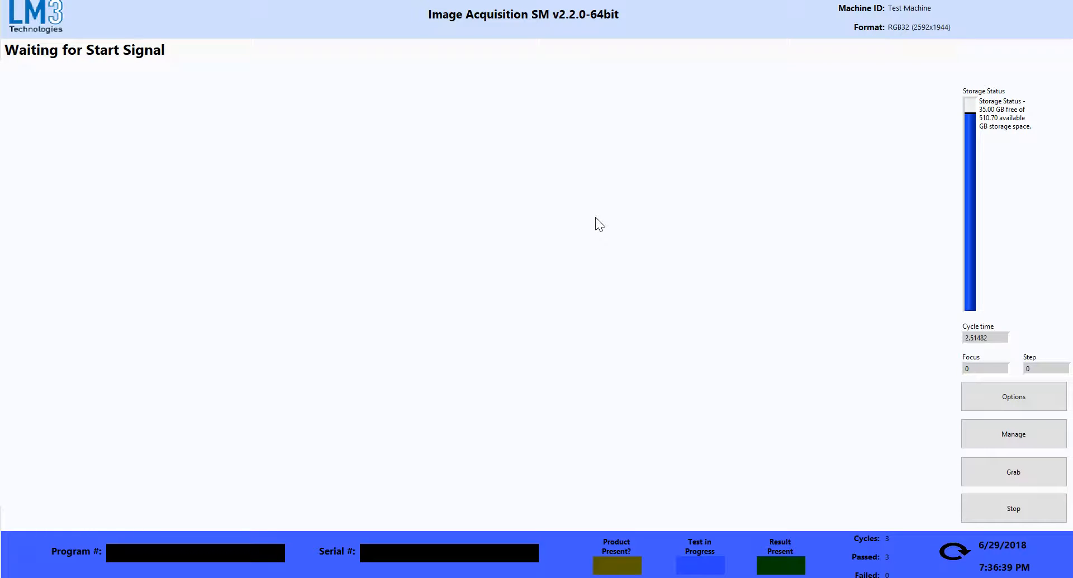
- Start an acquisition cycle for program 780 and check its current step number against the captured model table
click(994, 468)
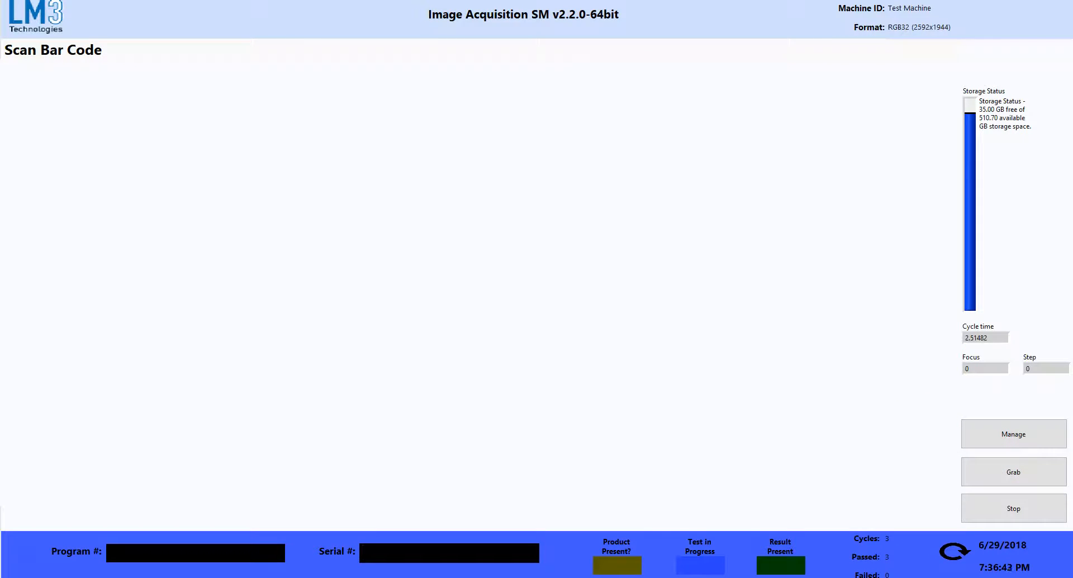
key(alt+Tab)
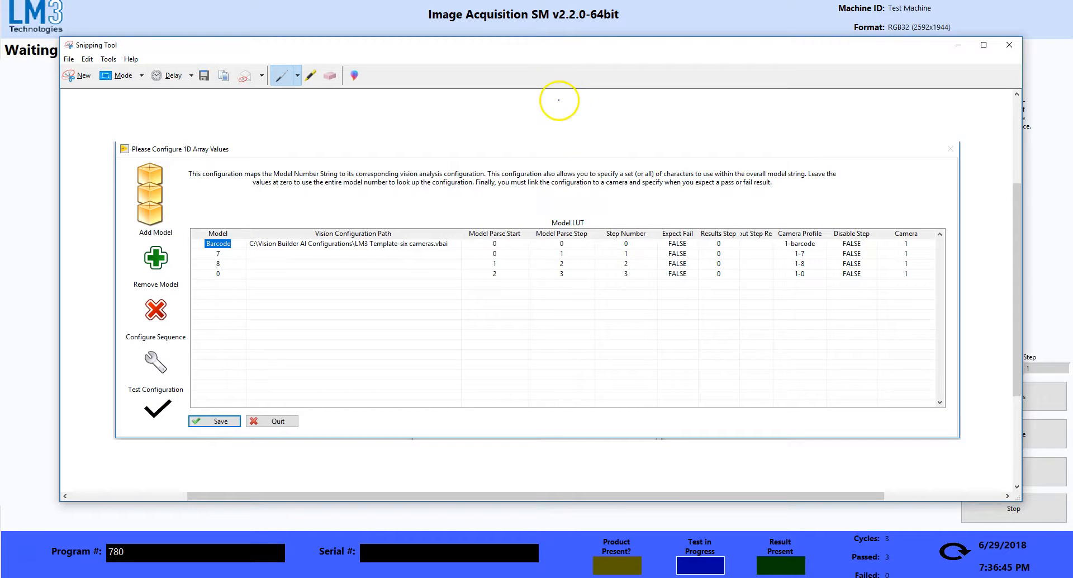
drag(543, 50, 623, 20)
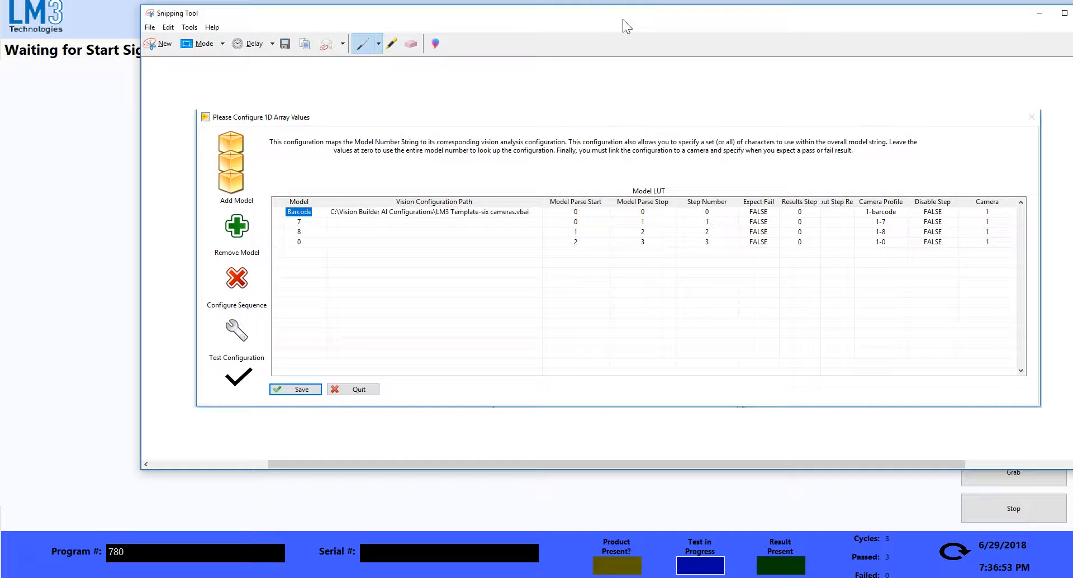
click(484, 492)
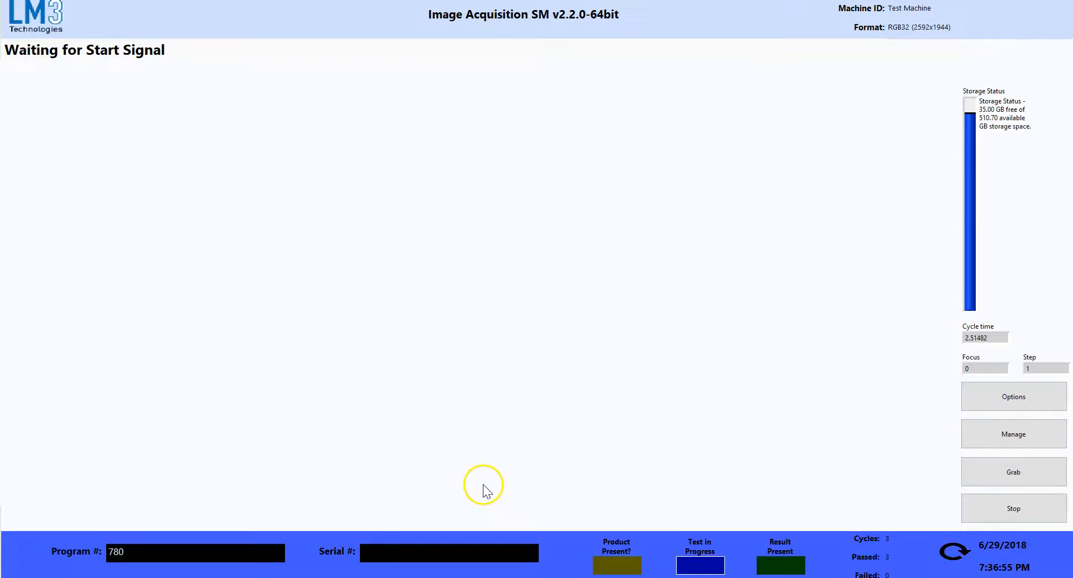
double_click(1030, 368)
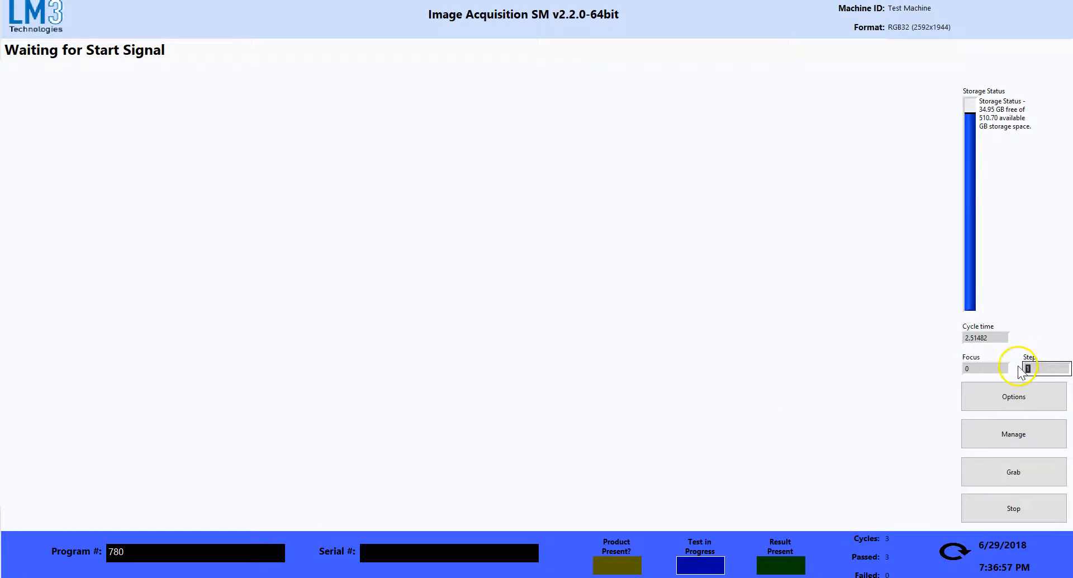
click(561, 577)
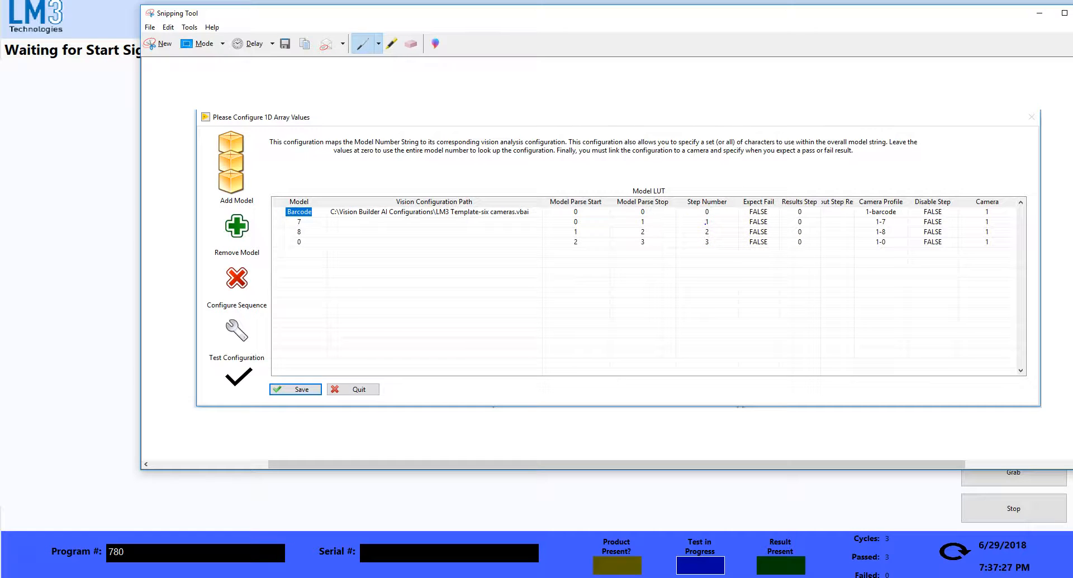
click(1030, 15)
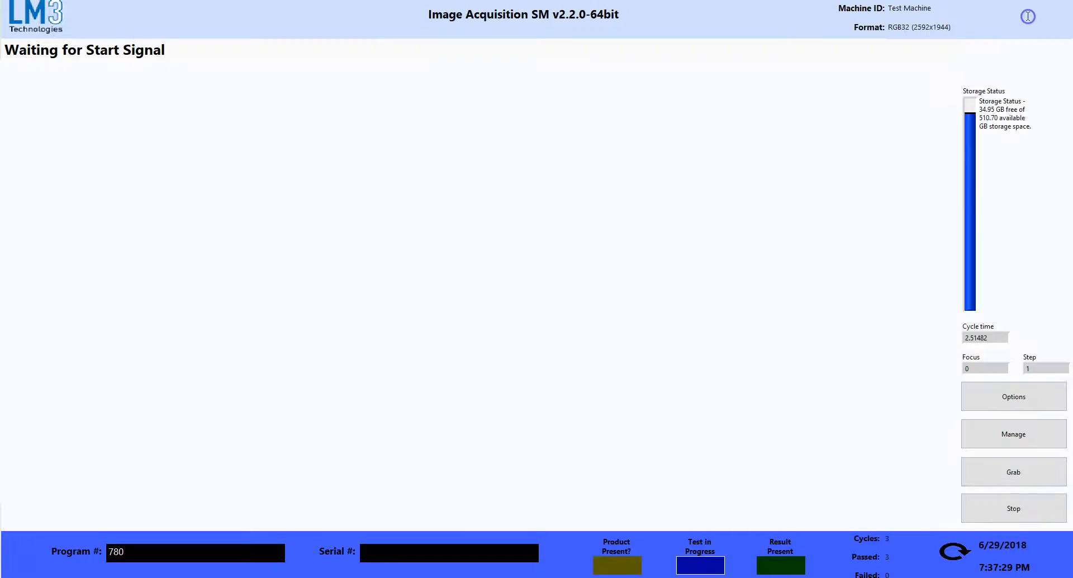
- Grab the step 1 image for program 780 and check the camera profiles listed in the captured model table
click(998, 472)
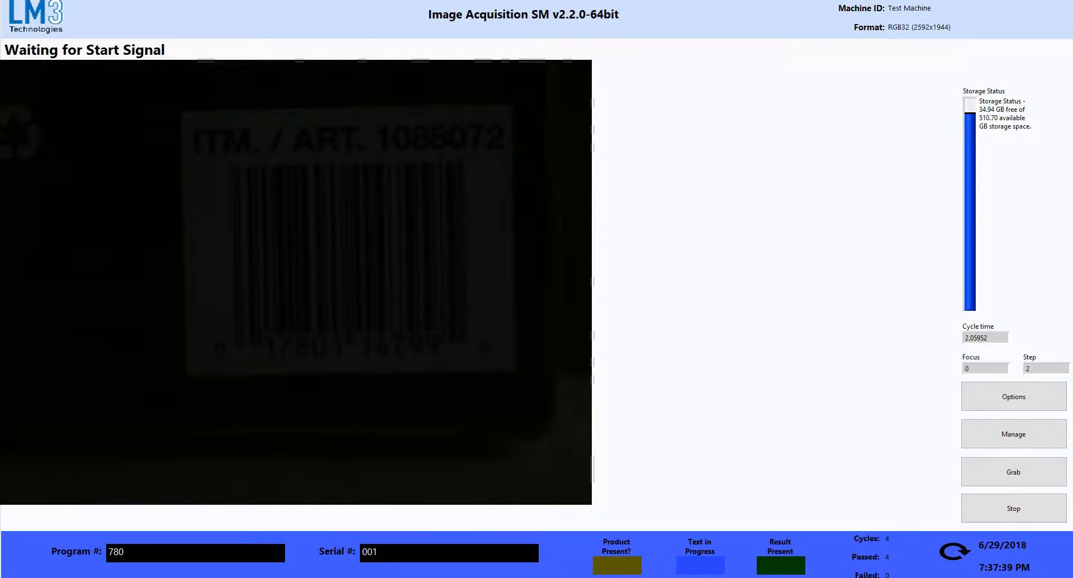
key(alt+Tab)
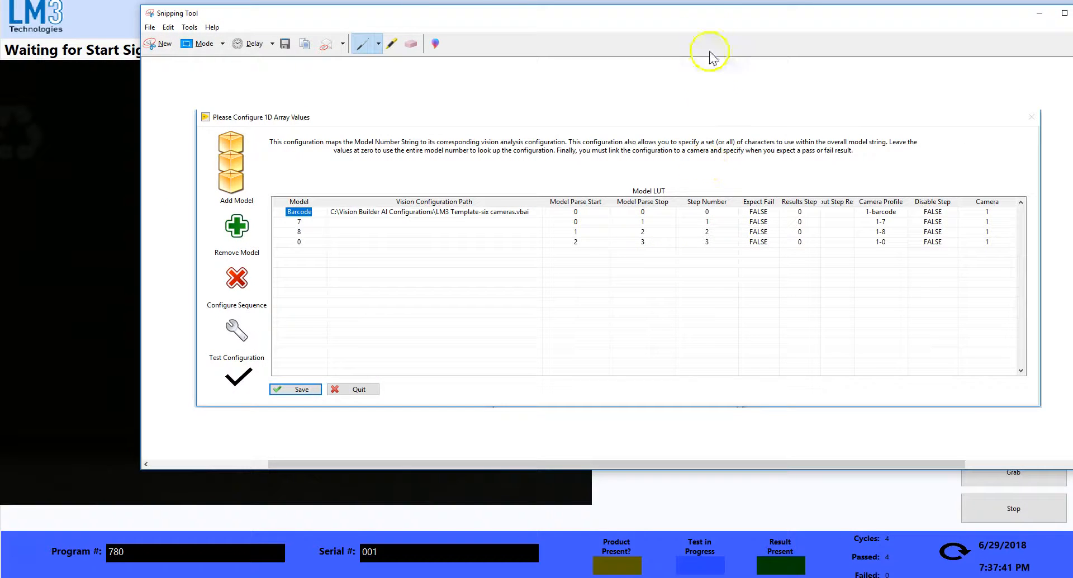
drag(704, 15, 555, 24)
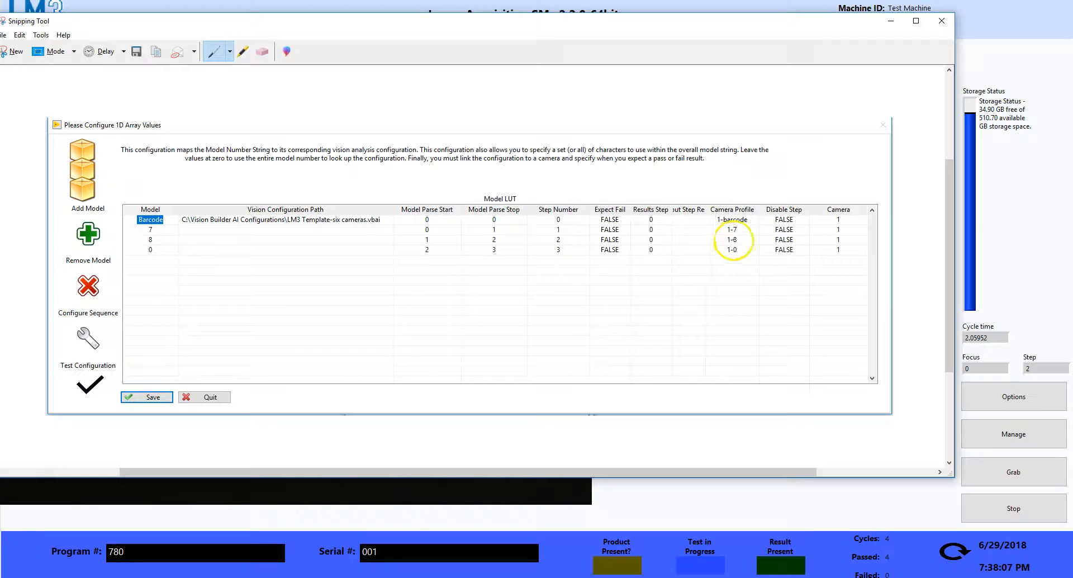
click(890, 24)
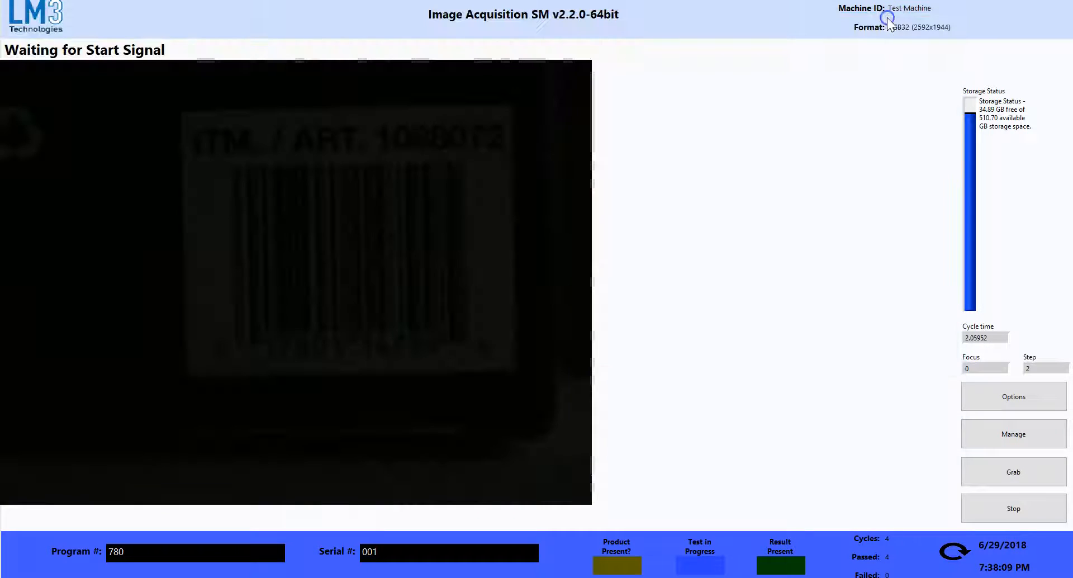
- Grab the step 2 image and check its camera profile in the captured model table
click(989, 472)
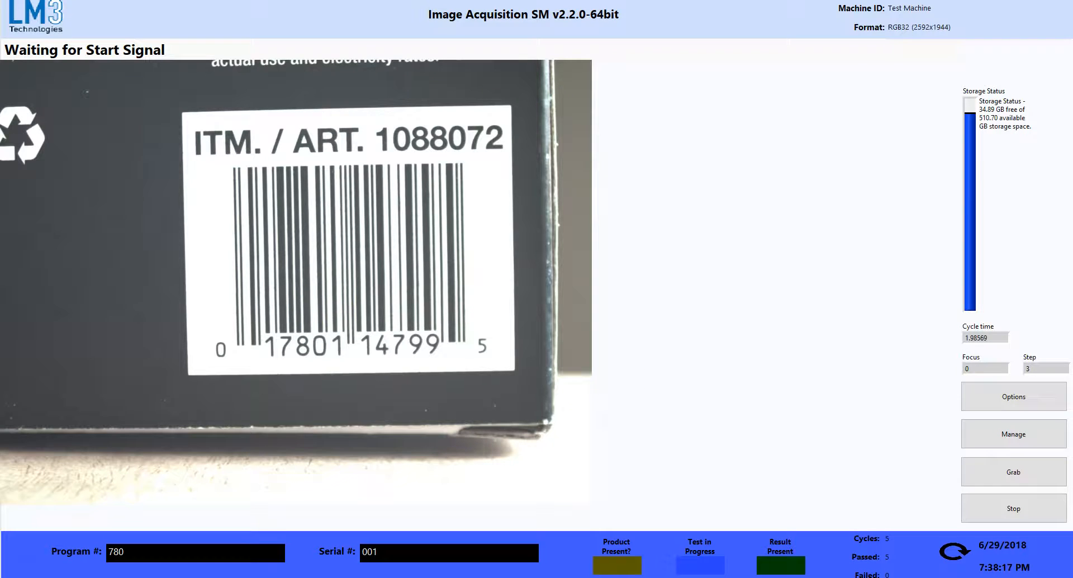
key(alt+Tab)
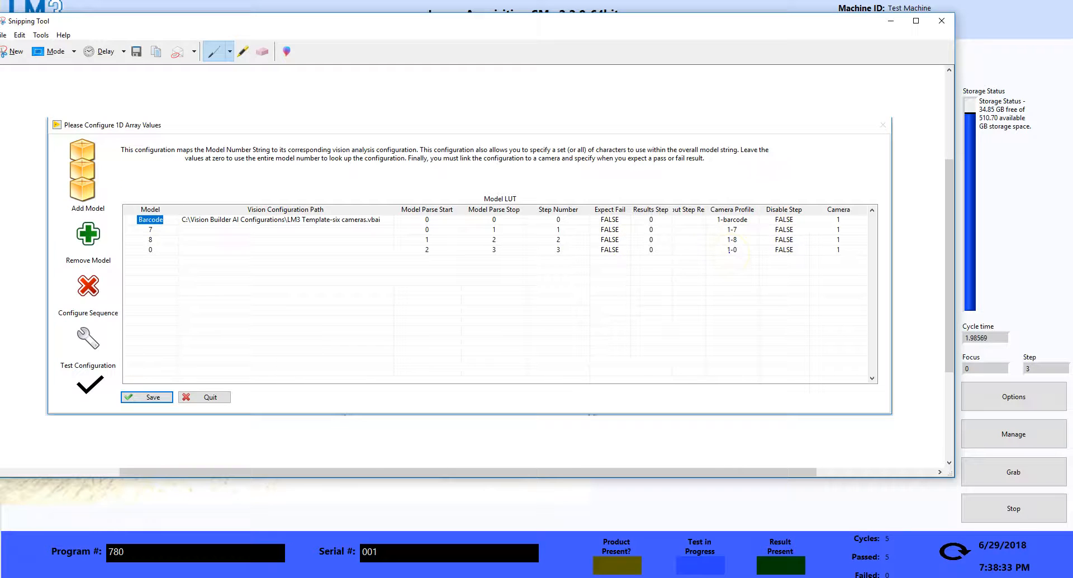
click(891, 21)
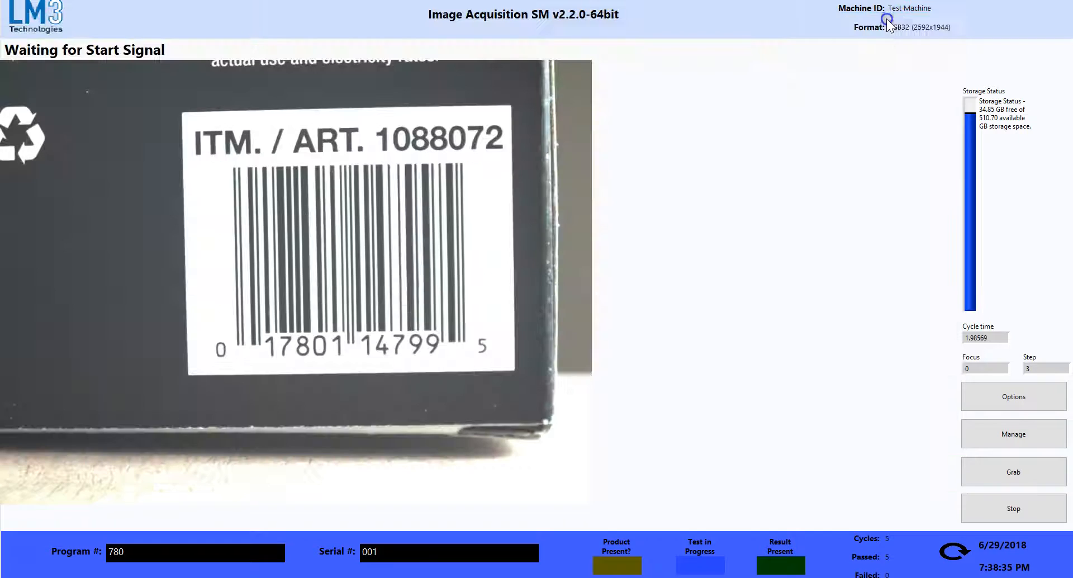
- Grab the step 3 image, check its camera profile in the captured model table and close the capture
click(989, 475)
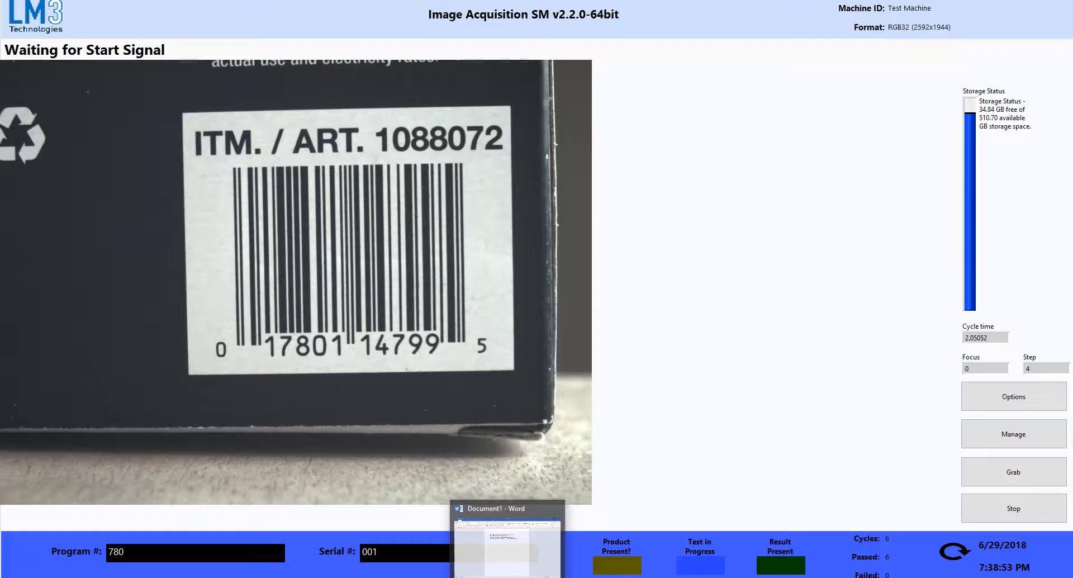
click(554, 576)
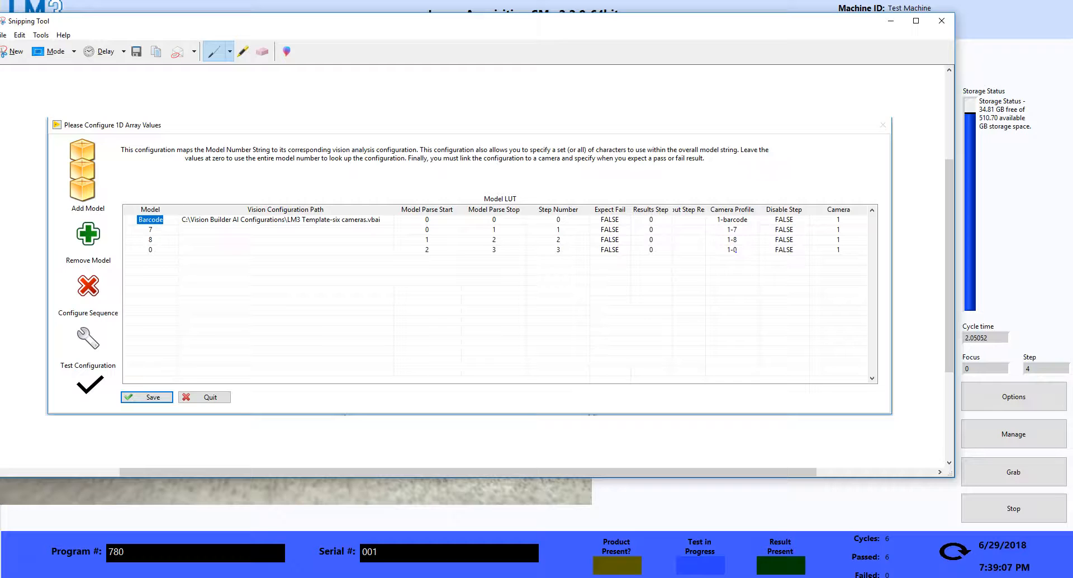
click(942, 20)
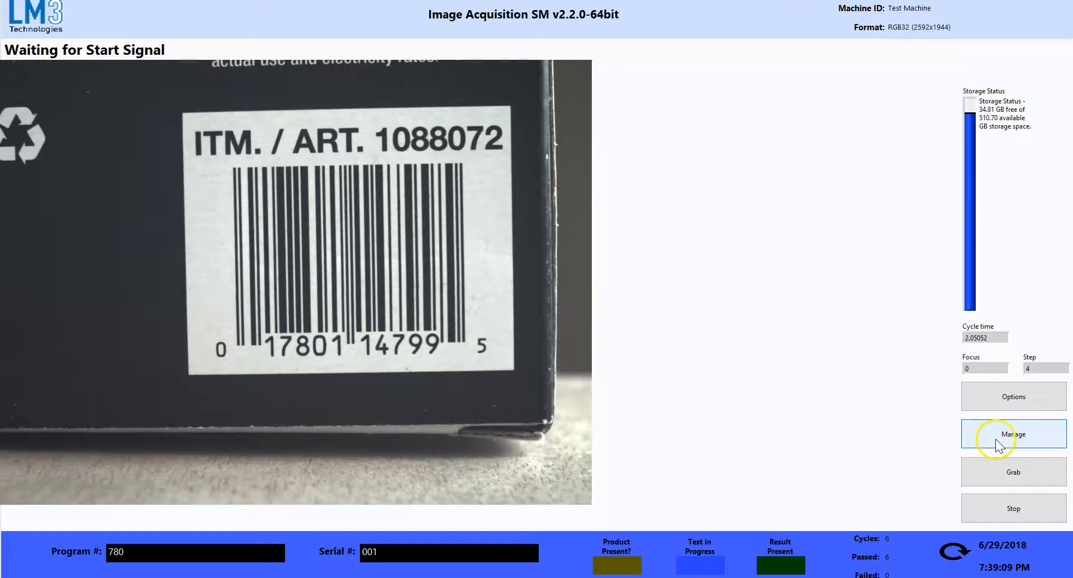
- Grab two more images for program 780, continuing past step 3 of the sequence
click(997, 469)
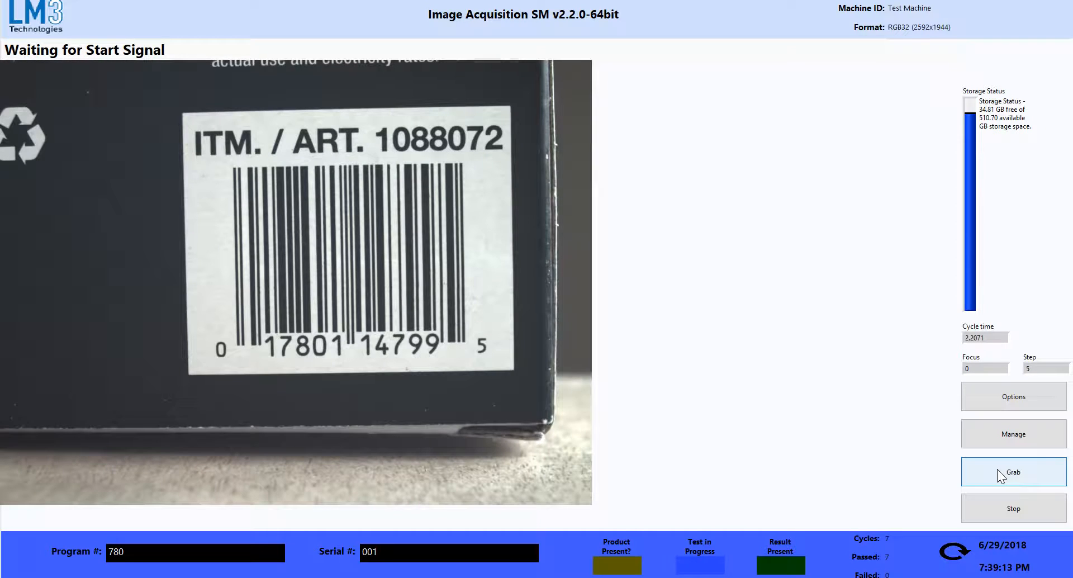
click(997, 469)
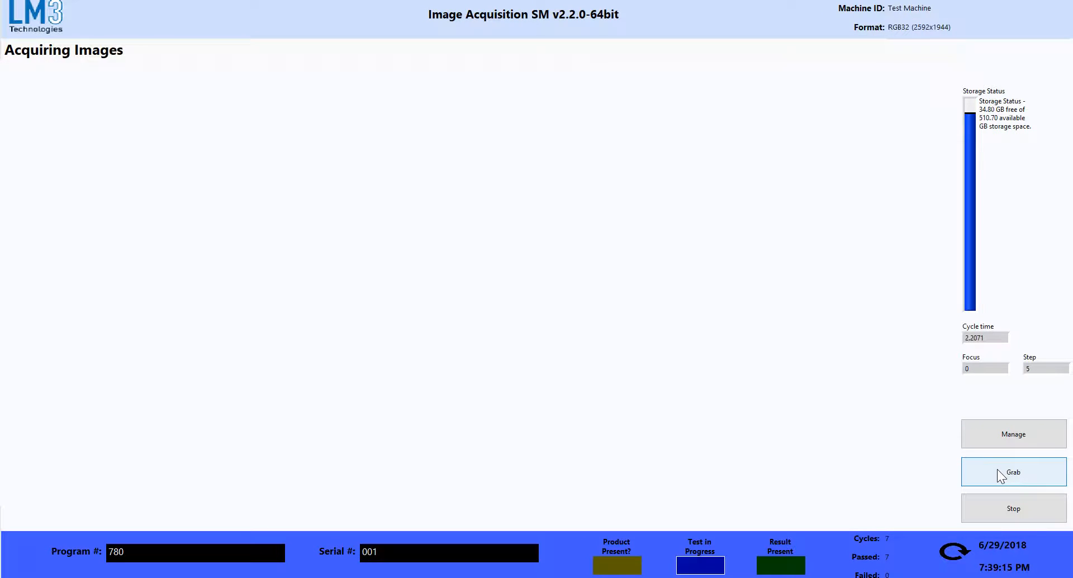